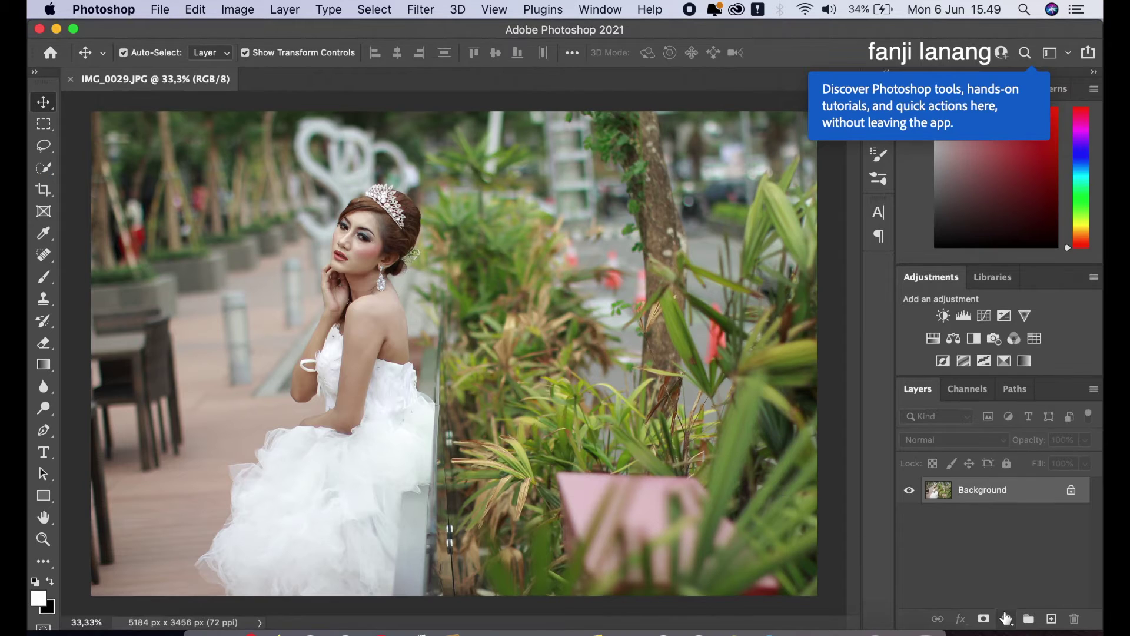
# - Add a gradient fill layer over the photo, reversed, with a Radial style centred on the bride
pyautogui.click(1006, 618)
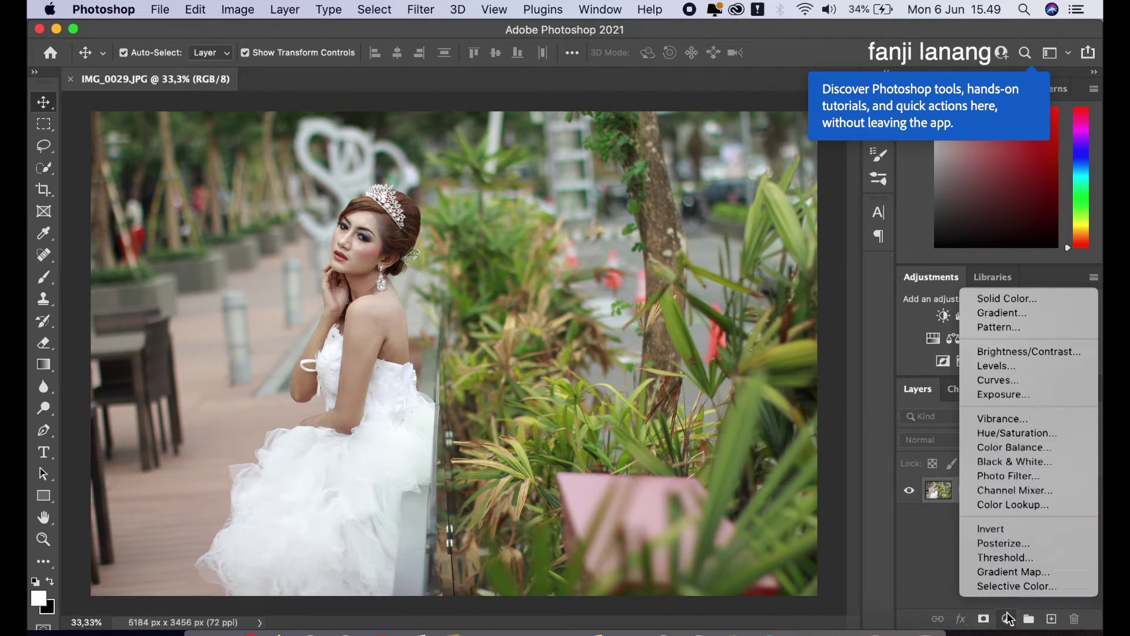
pyautogui.click(973, 318)
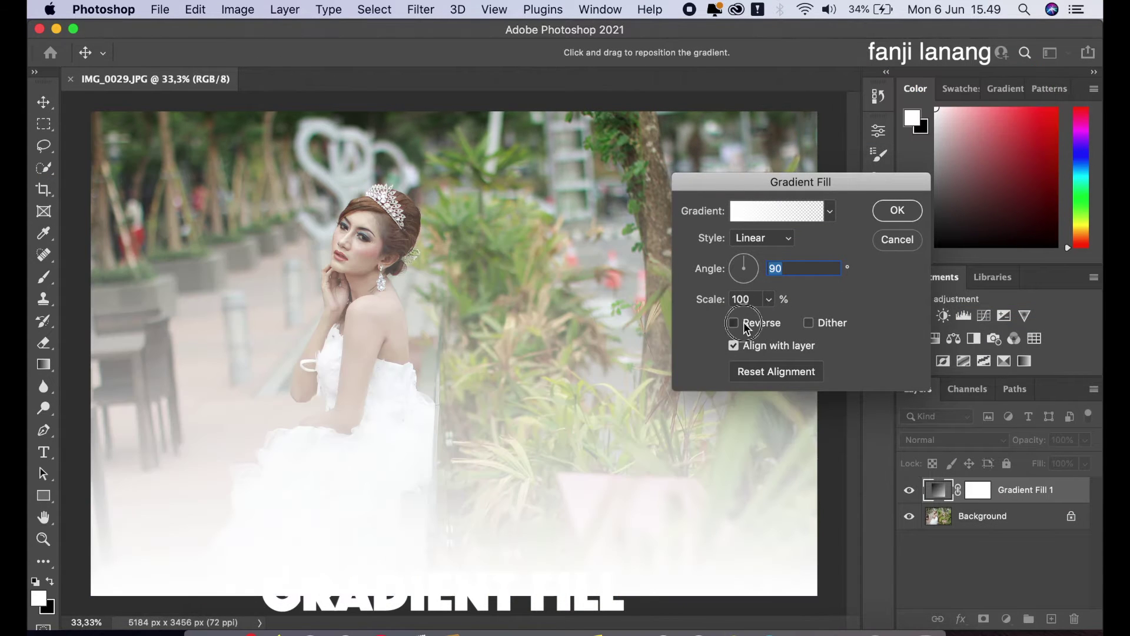
pyautogui.click(733, 322)
pyautogui.click(764, 243)
pyautogui.click(763, 252)
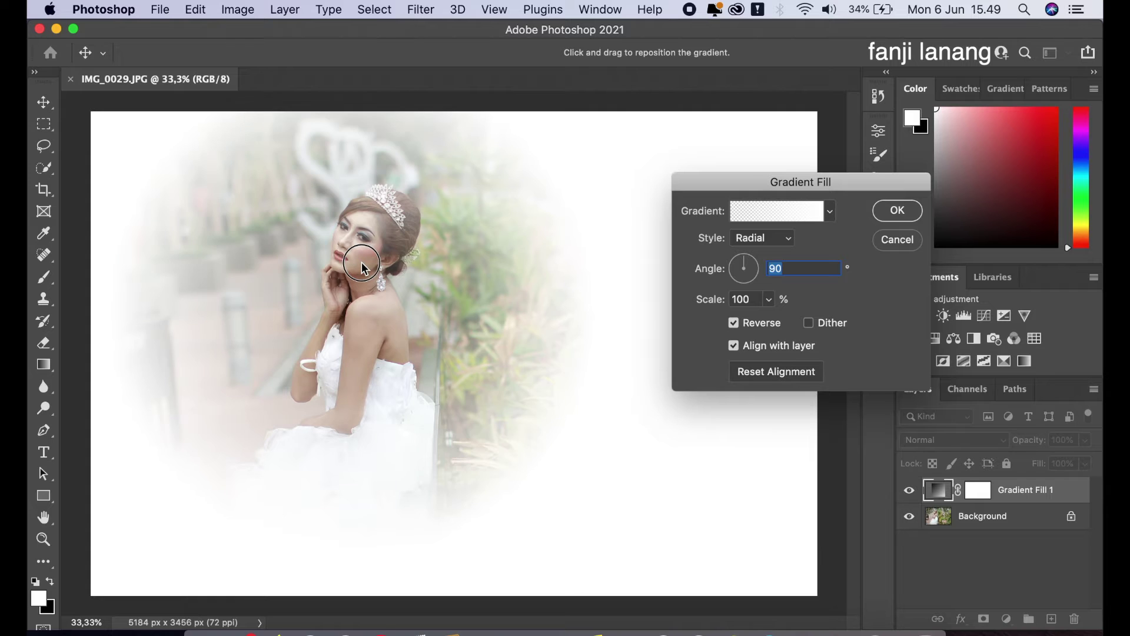
# - Change the fill layer's gradient to the Neutral Density preset
pyautogui.click(793, 222)
pyautogui.click(571, 202)
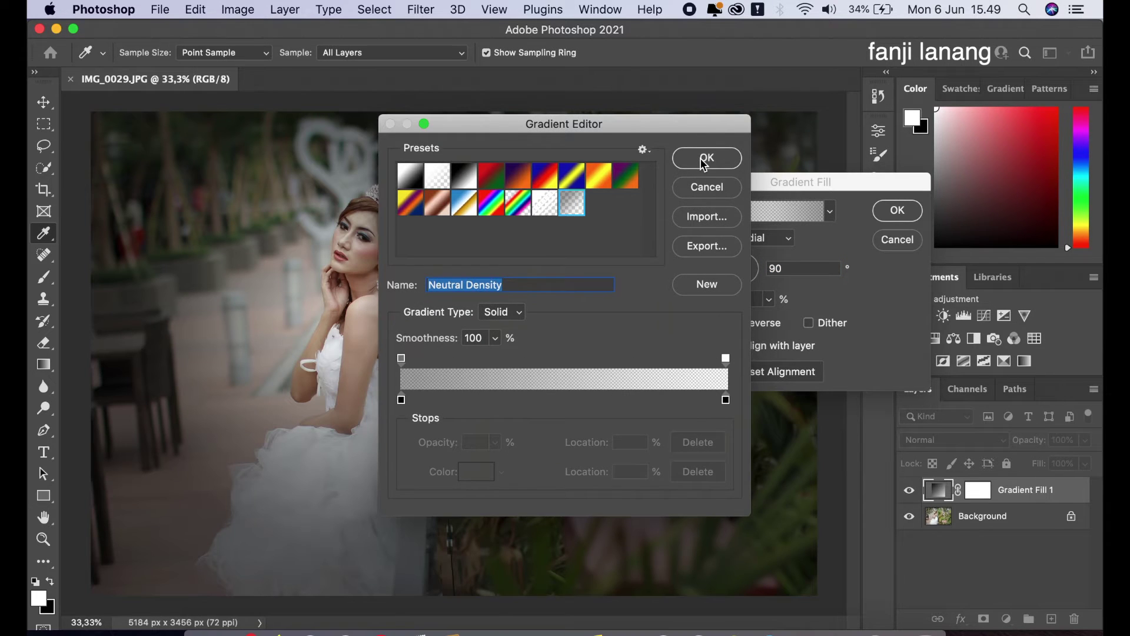
pyautogui.click(700, 159)
# - Set the gradient fill's angle to 42.2° and its scale to 166%, and apply the fill
pyautogui.moveTo(746, 247); pyautogui.dragTo(759, 255)
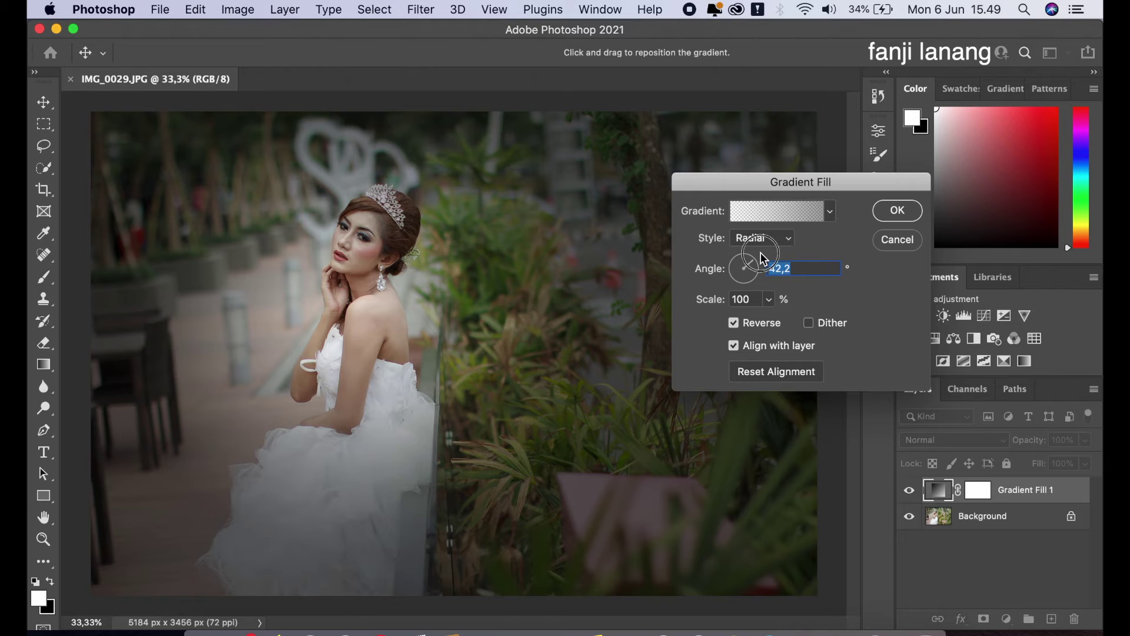
pyautogui.click(767, 300)
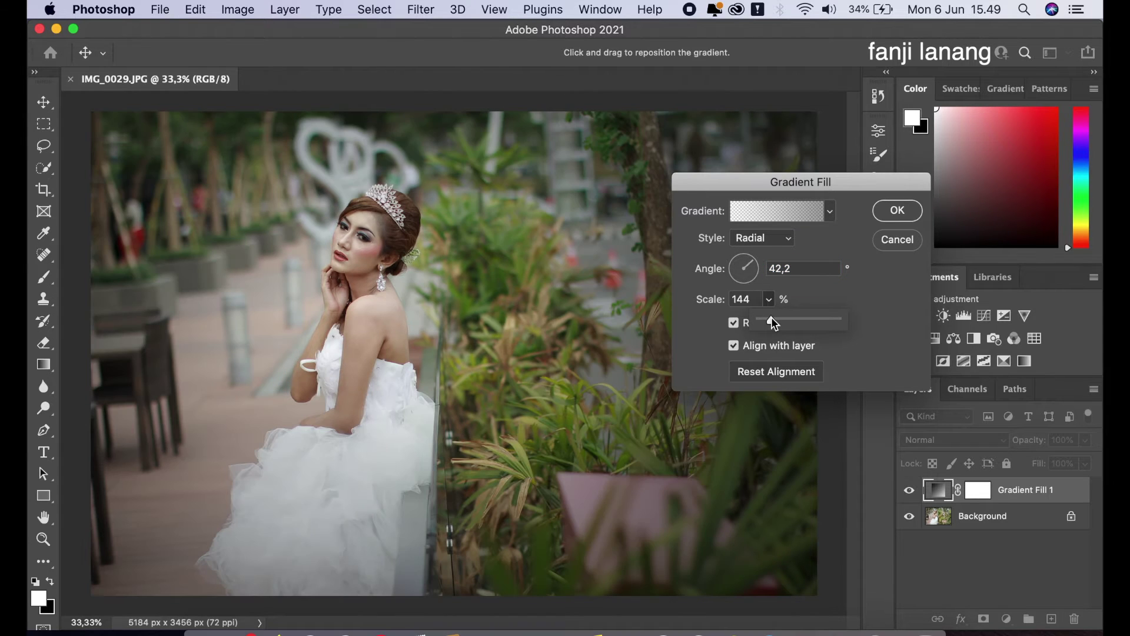
pyautogui.click(365, 290)
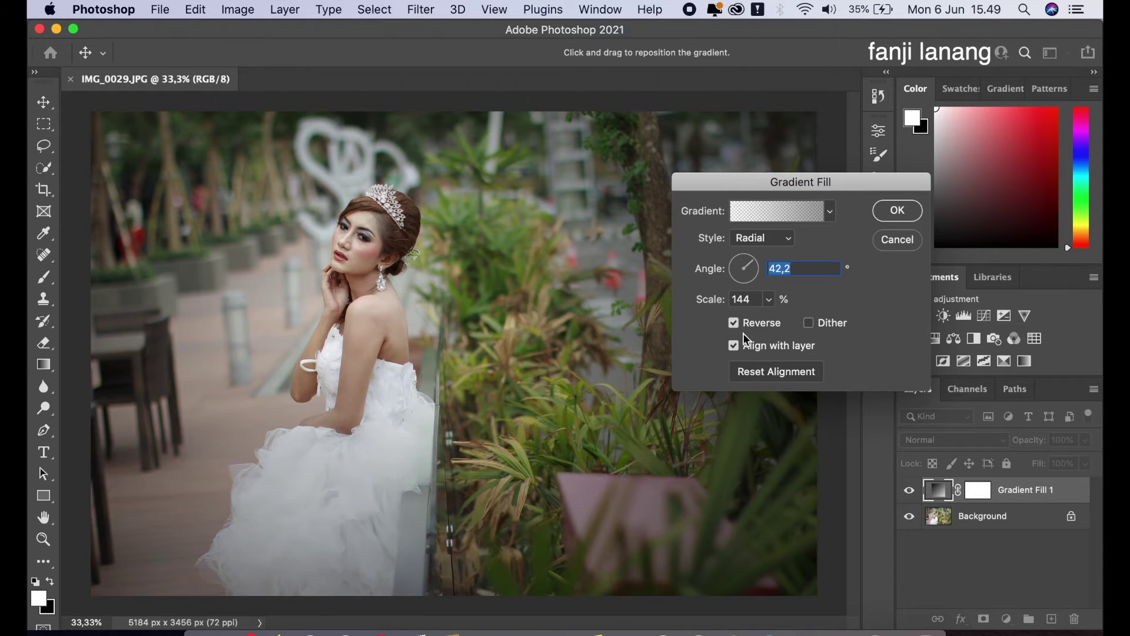
pyautogui.click(769, 300)
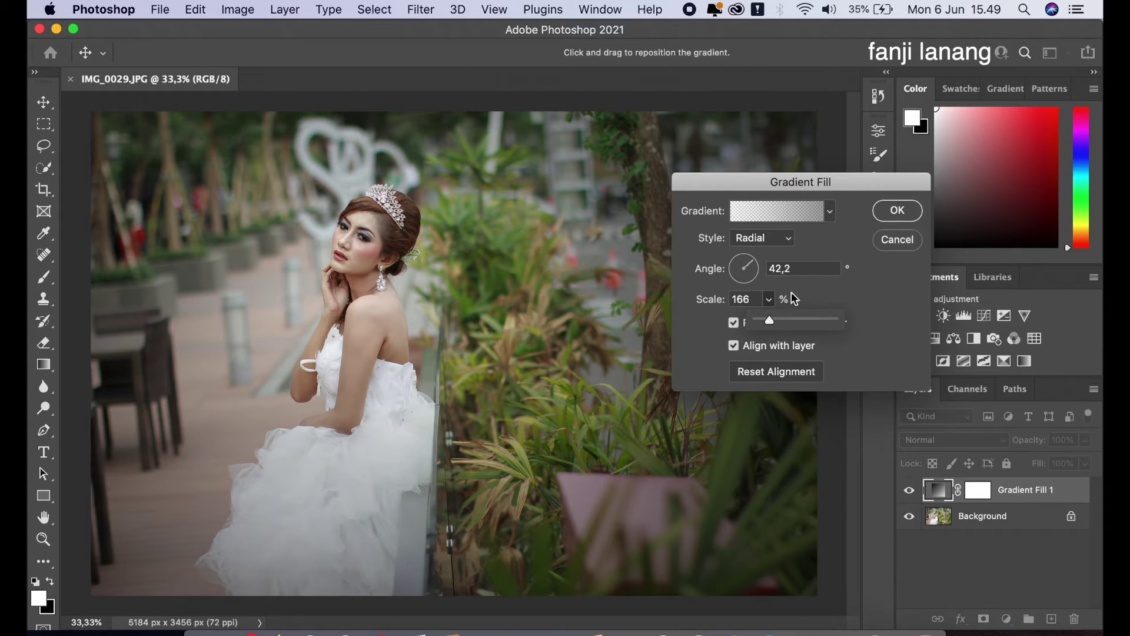
pyautogui.click(887, 216)
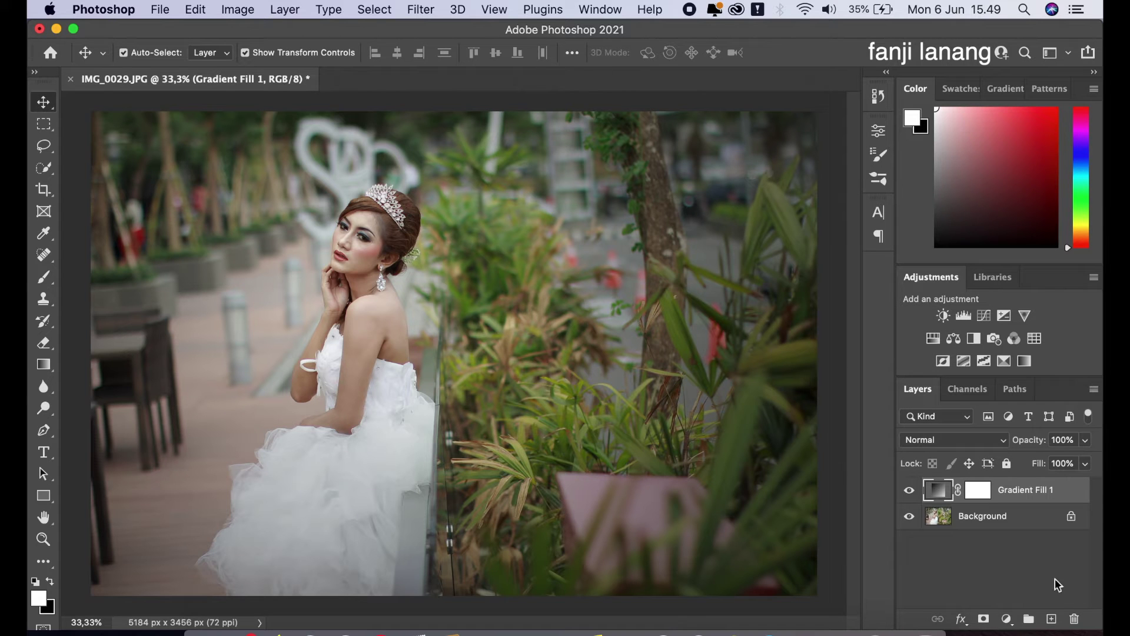
# - Create a blank layer above the gradient fill and apply the merged RGB image to it with Normal blending at 100% opacity
pyautogui.click(1052, 618)
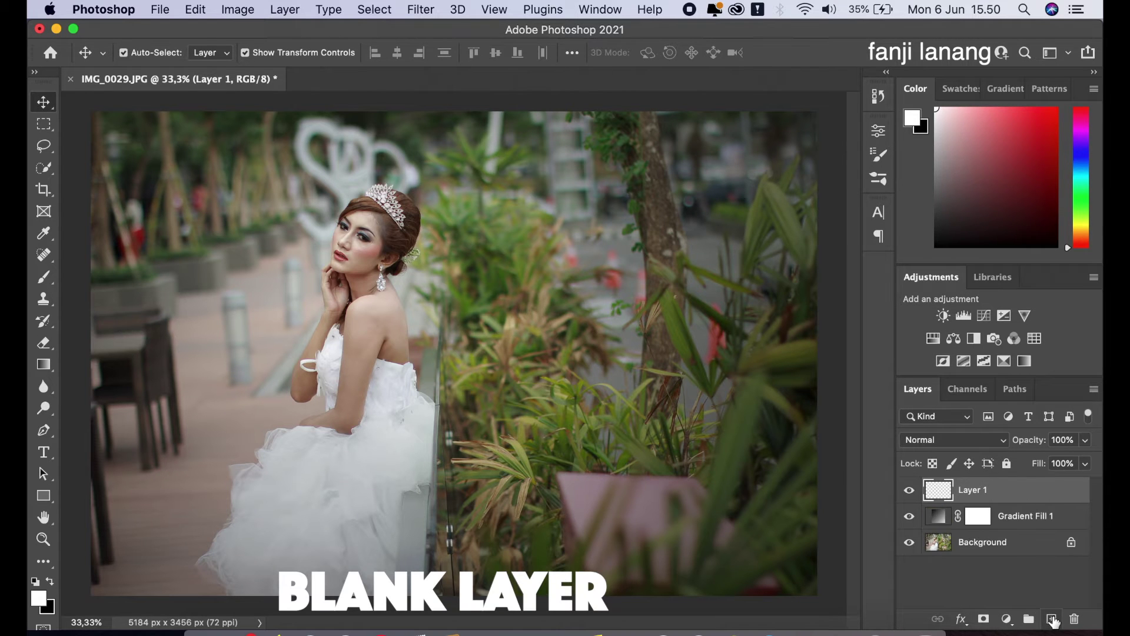
pyautogui.click(239, 10)
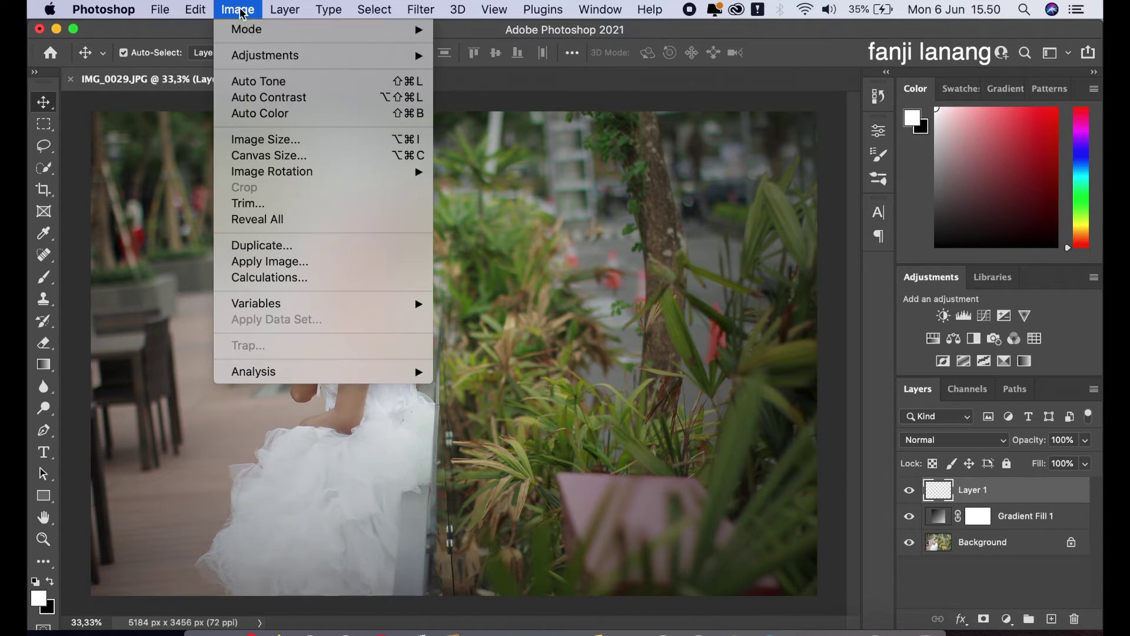
pyautogui.click(265, 262)
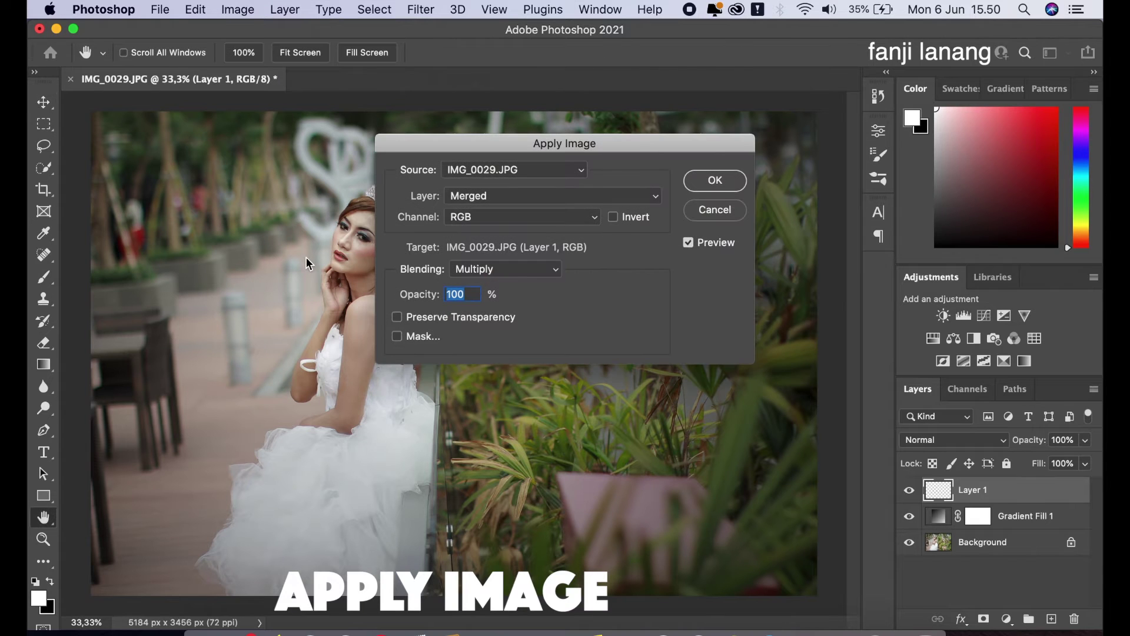
pyautogui.click(511, 272)
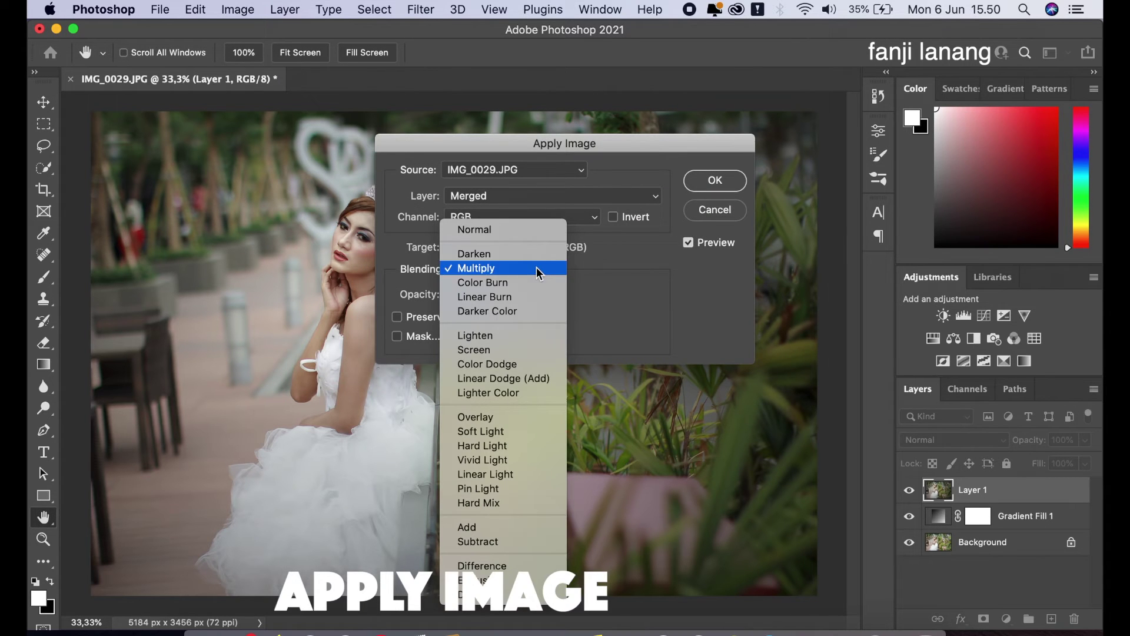
pyautogui.click(490, 229)
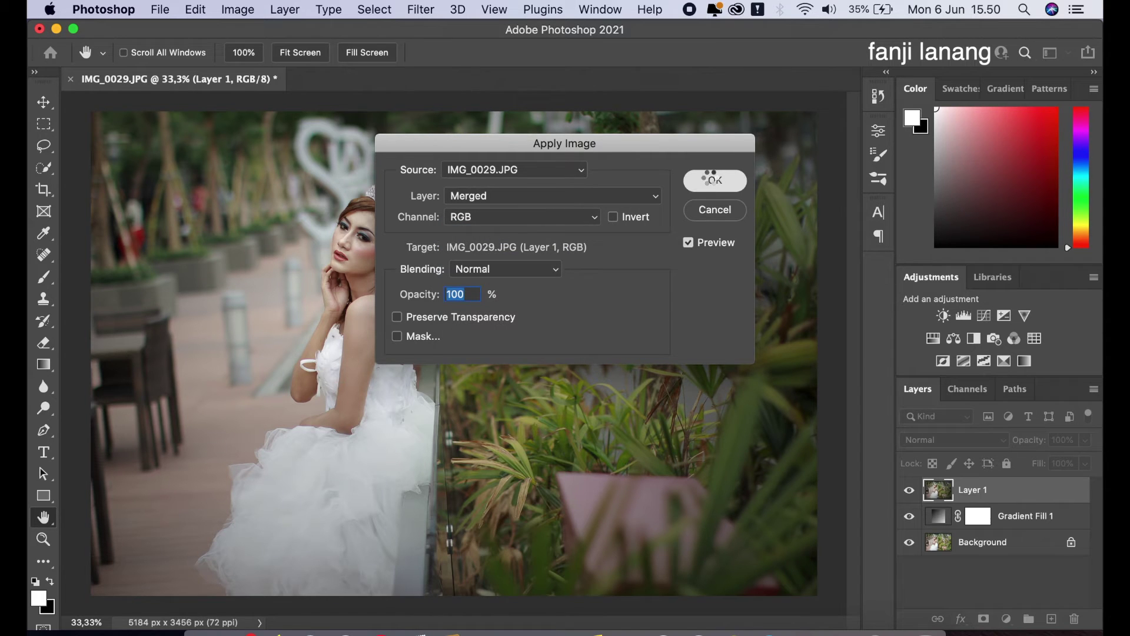
pyautogui.click(714, 180)
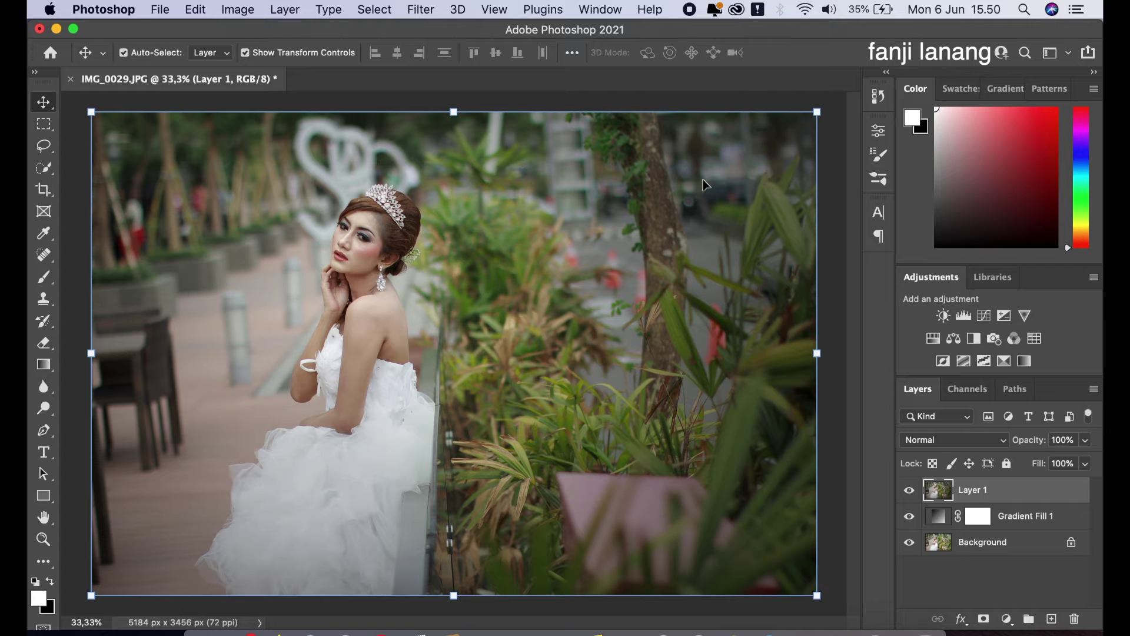
# - Open the merged layer in the Camera Raw Filter and set Highlights to -19 and Shadows to +8
pyautogui.click(425, 12)
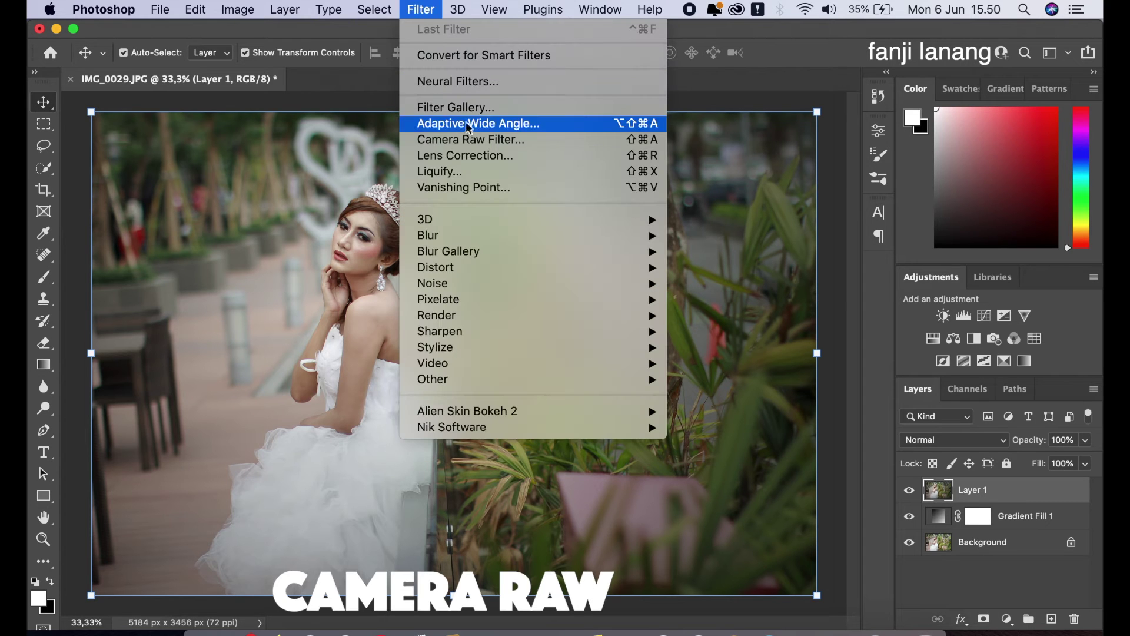
pyautogui.click(471, 140)
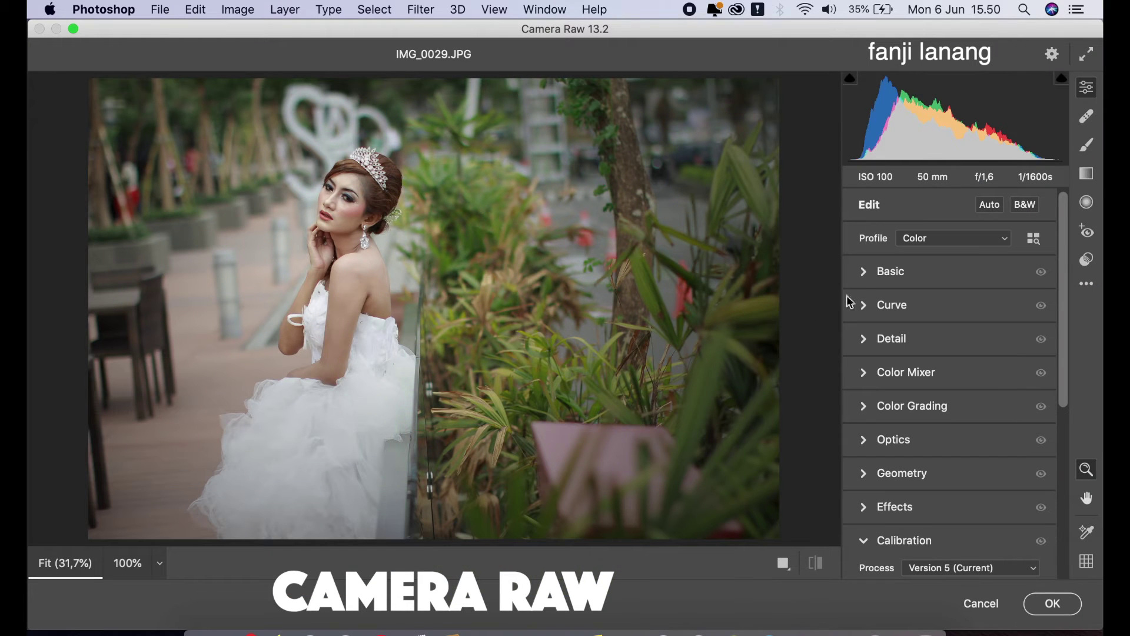
pyautogui.click(861, 273)
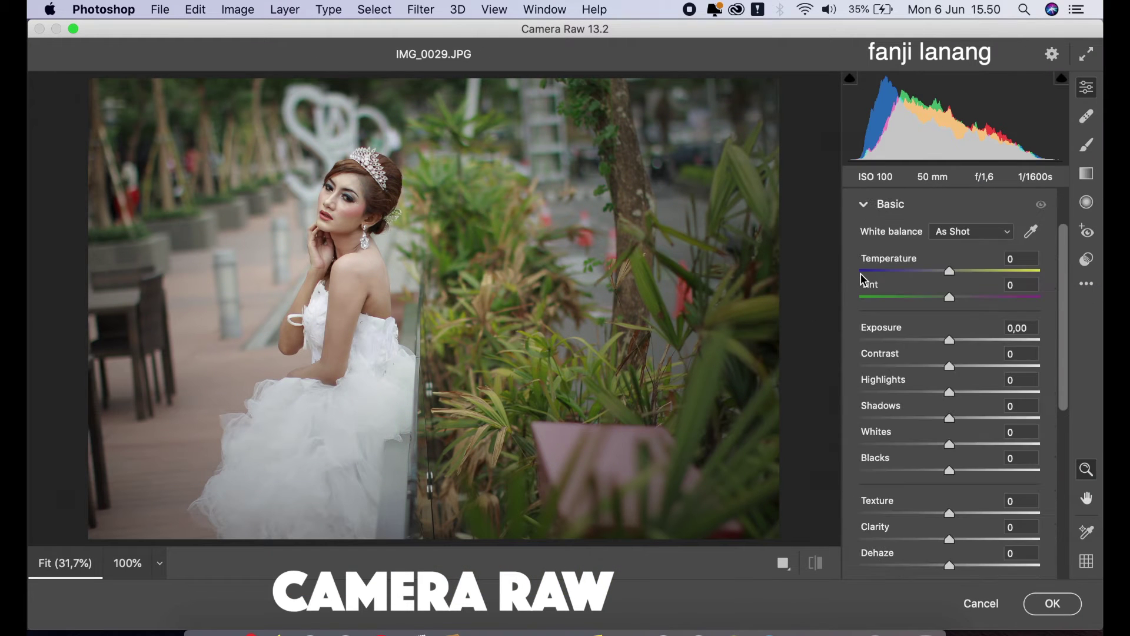
pyautogui.moveTo(935, 393); pyautogui.dragTo(931, 393)
pyautogui.click(957, 418)
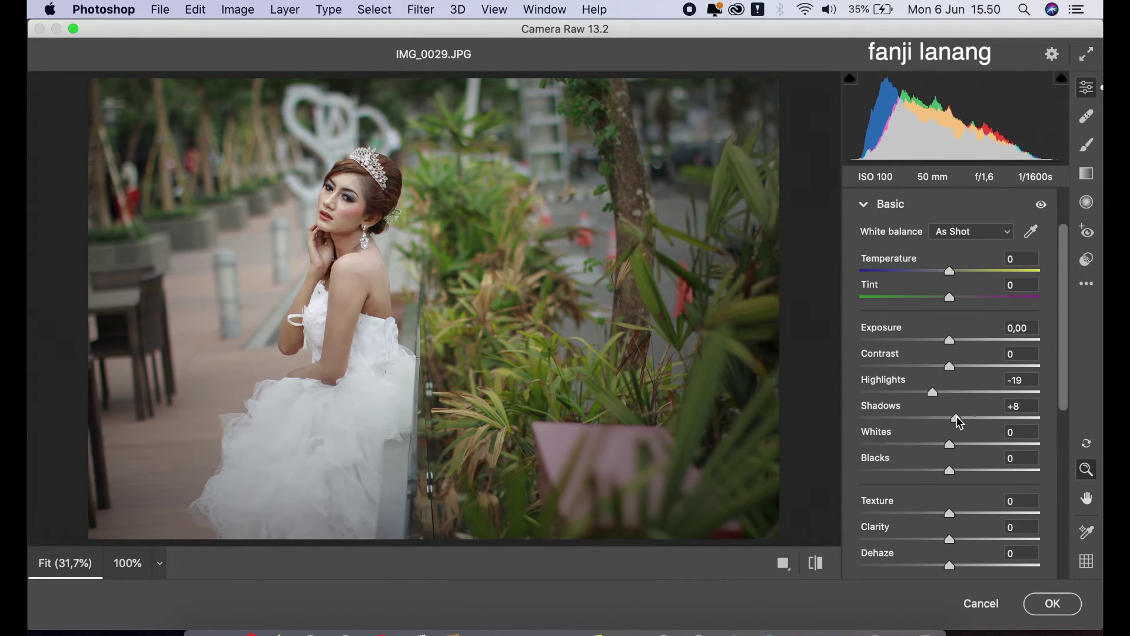
# - Set Contrast to +10 and Blacks to -10 in the basic adjustments
pyautogui.click(957, 365)
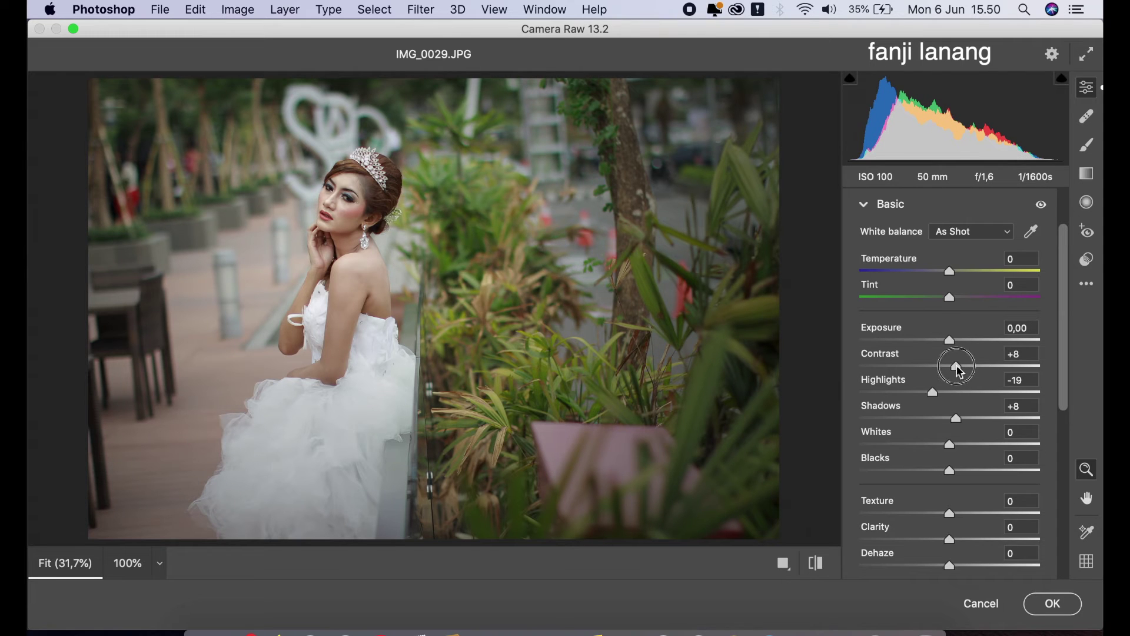
pyautogui.moveTo(958, 369); pyautogui.dragTo(959, 378)
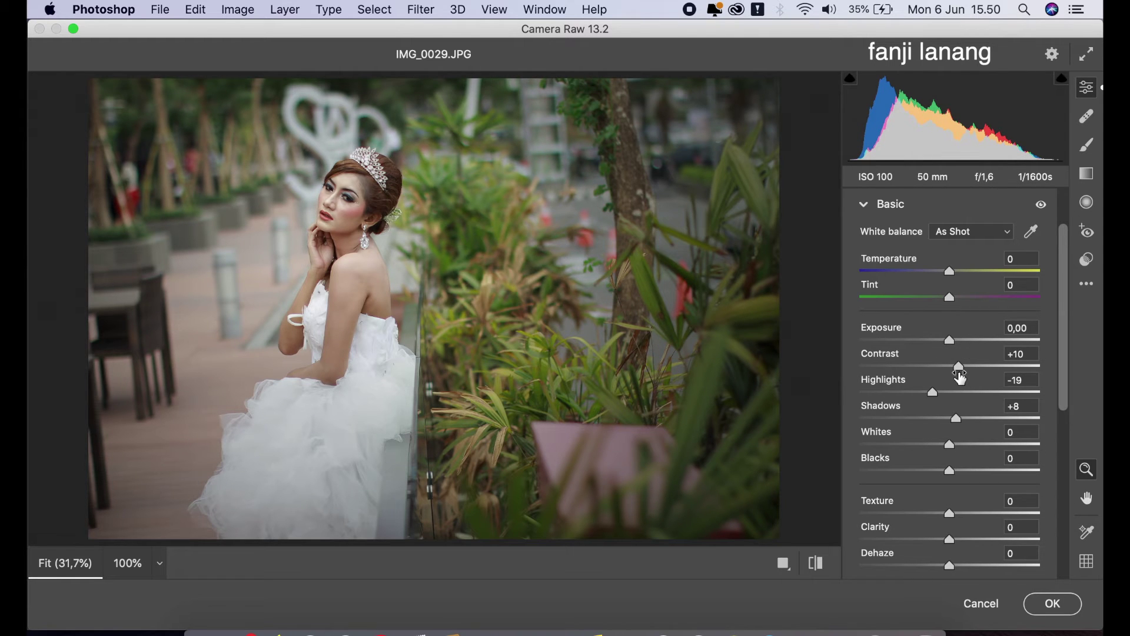
pyautogui.click(944, 469)
pyautogui.moveTo(943, 469); pyautogui.dragTo(941, 471)
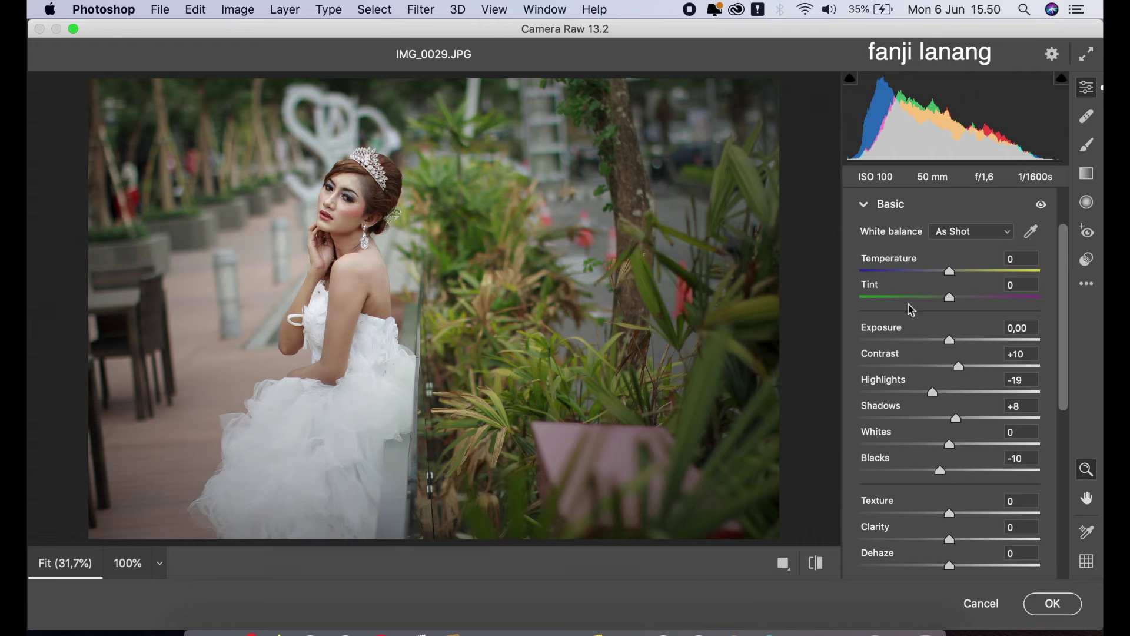
pyautogui.click(866, 206)
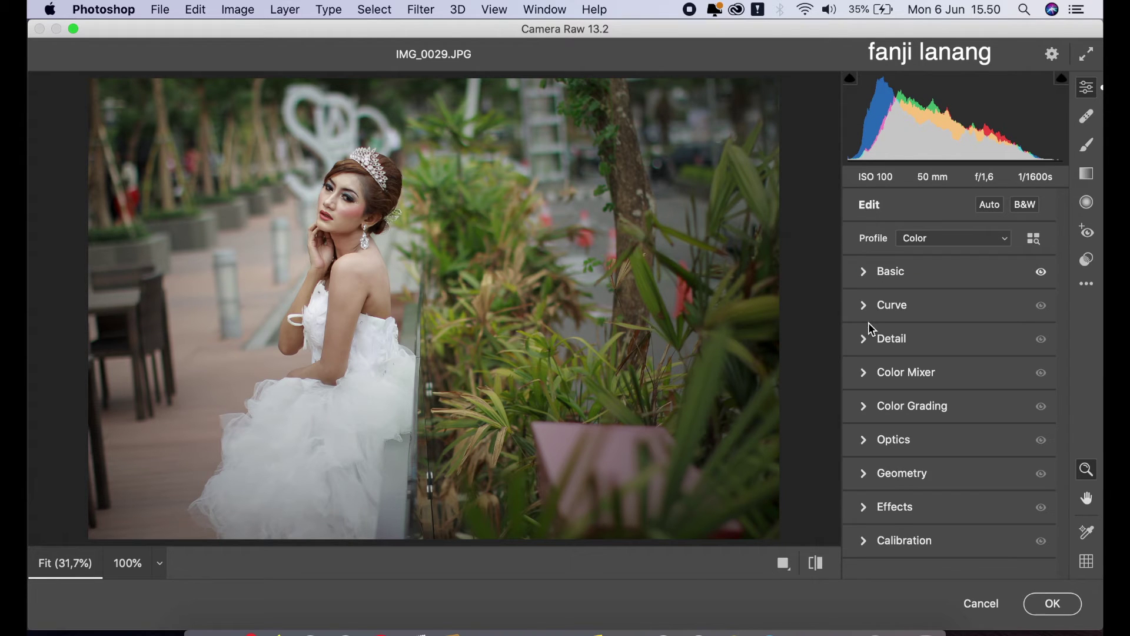
# - Shape the point curve with a shadow point at 64/50, the black point at 0/13 and a midtone point at 129/124
pyautogui.click(865, 306)
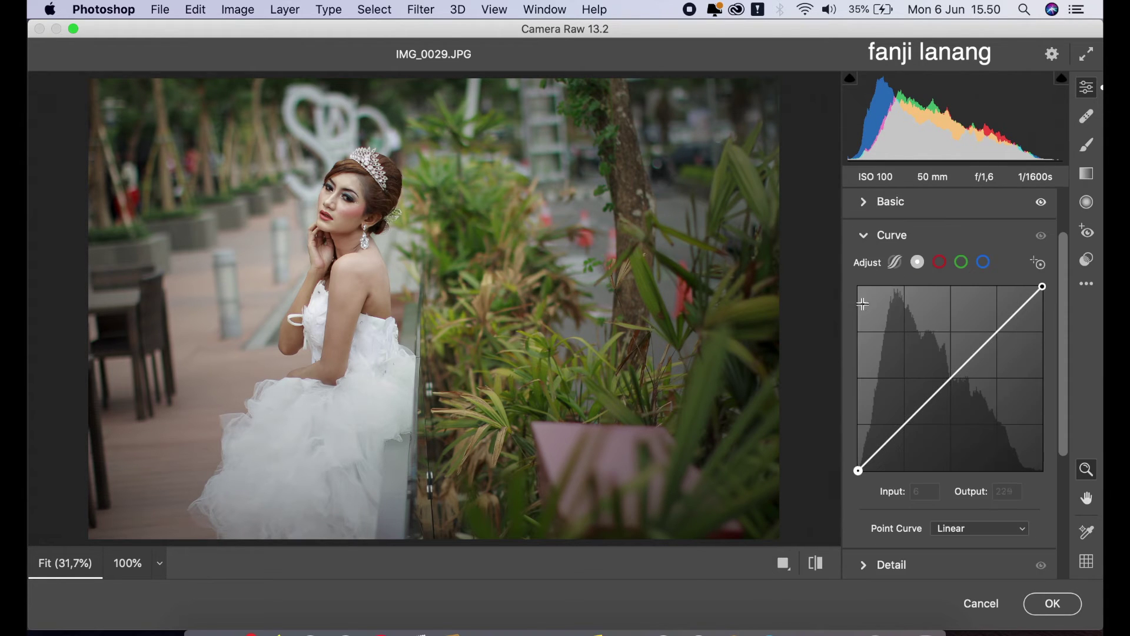
pyautogui.moveTo(905, 432); pyautogui.dragTo(905, 434)
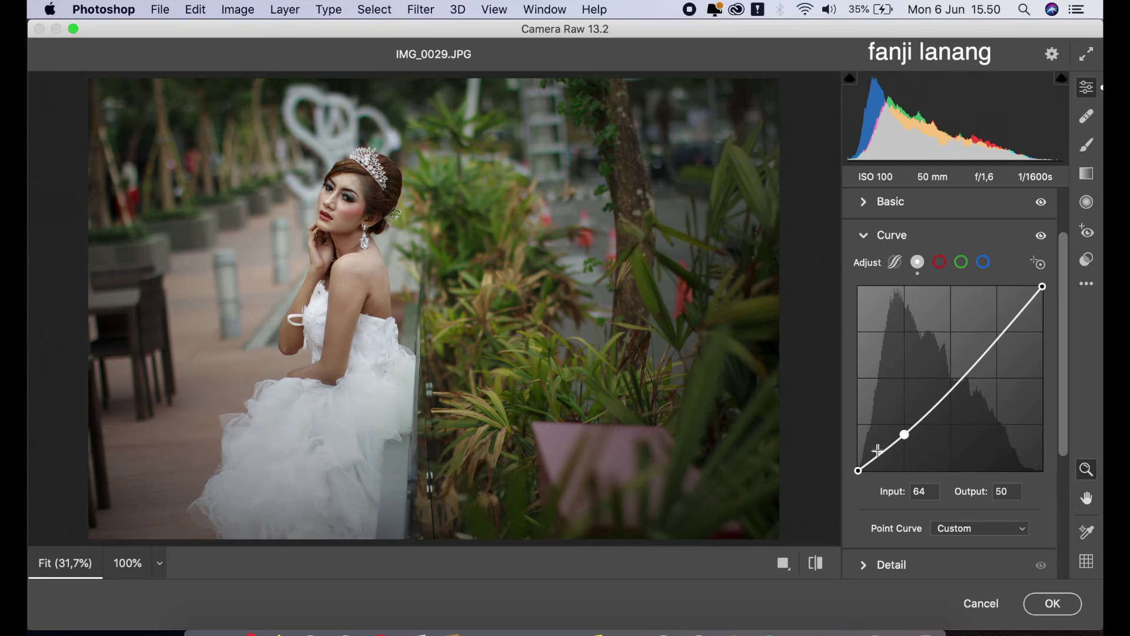
pyautogui.moveTo(859, 470); pyautogui.dragTo(858, 460)
pyautogui.click(950, 386)
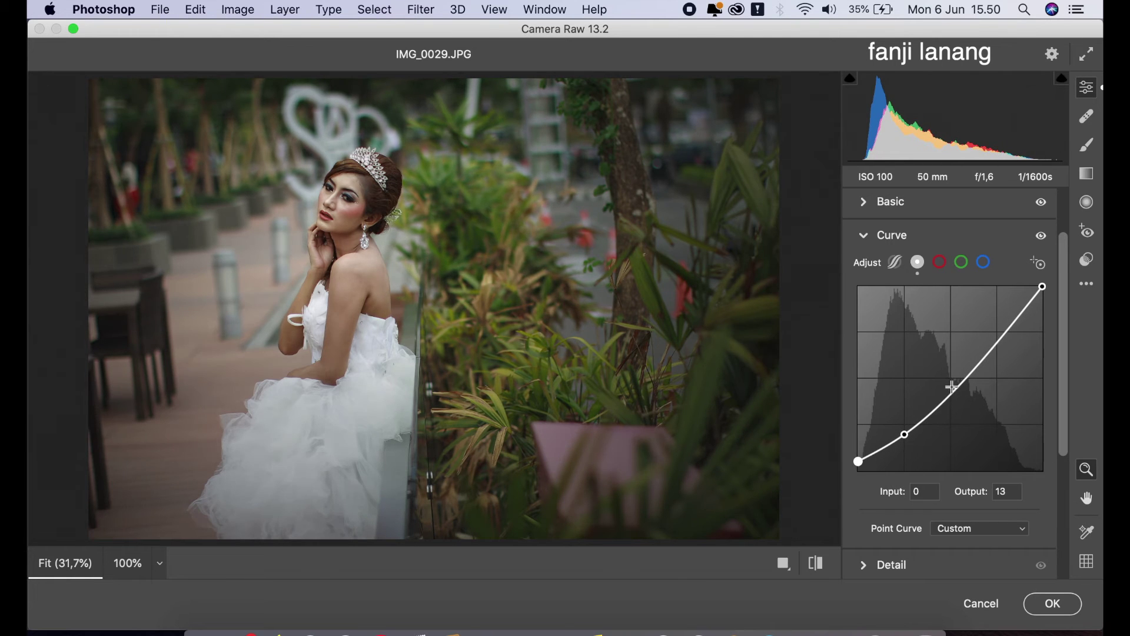
pyautogui.moveTo(952, 385); pyautogui.dragTo(951, 381)
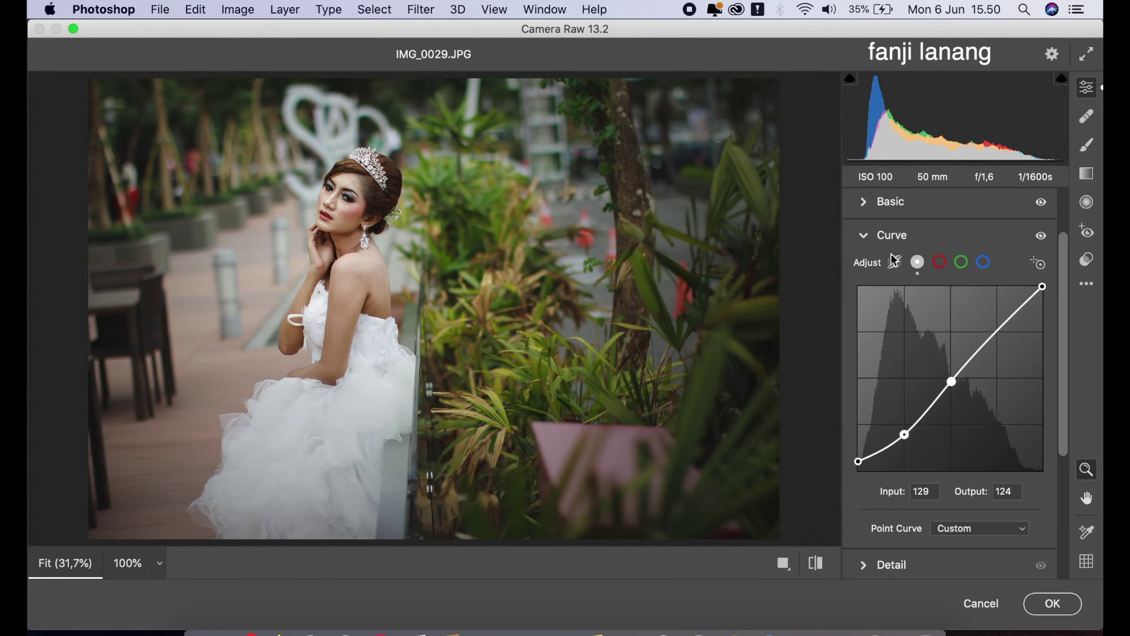
pyautogui.click(865, 238)
# - Reduce the Color Mixer saturation of Yellows to -50 and Greens to -100
pyautogui.click(866, 372)
pyautogui.click(873, 298)
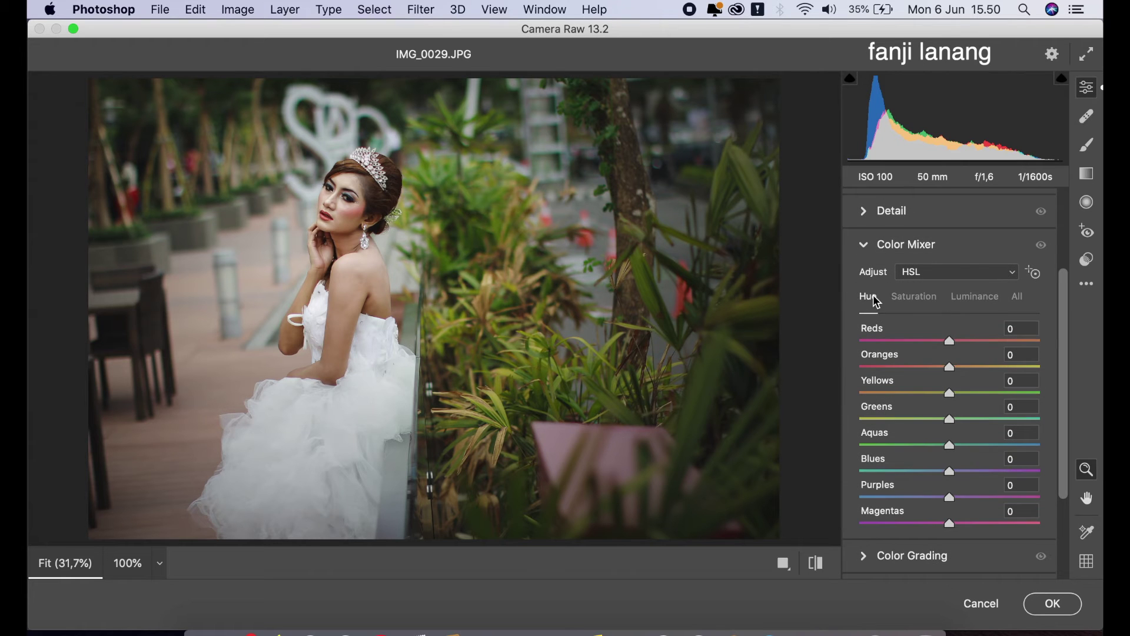
pyautogui.click(901, 296)
pyautogui.click(908, 393)
pyautogui.moveTo(908, 419); pyautogui.dragTo(835, 434)
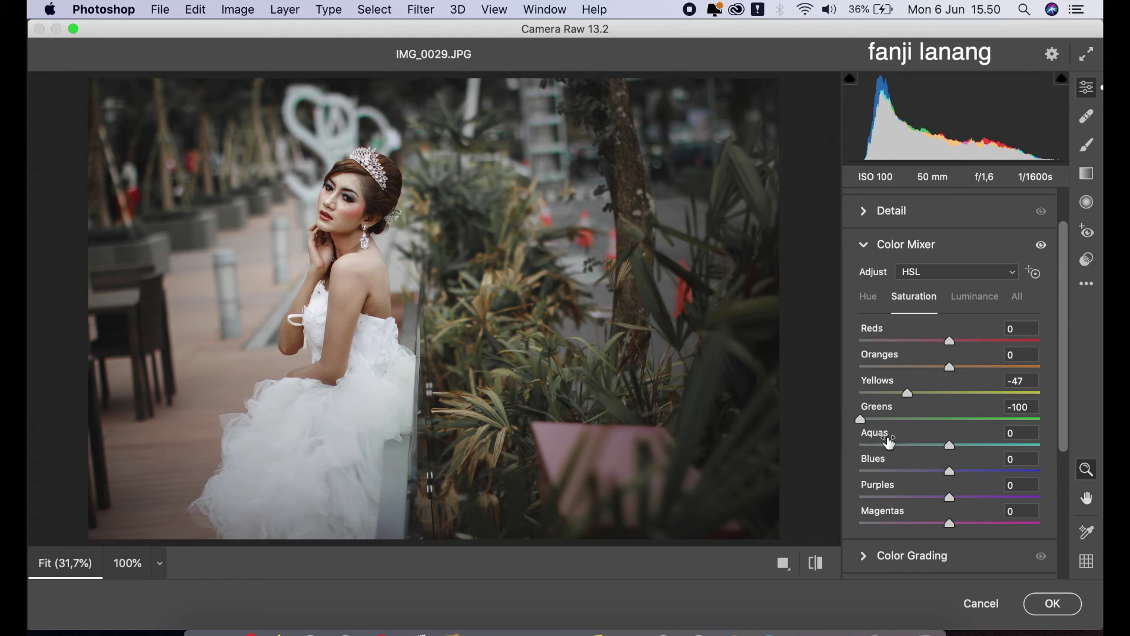
pyautogui.moveTo(911, 400); pyautogui.dragTo(909, 400)
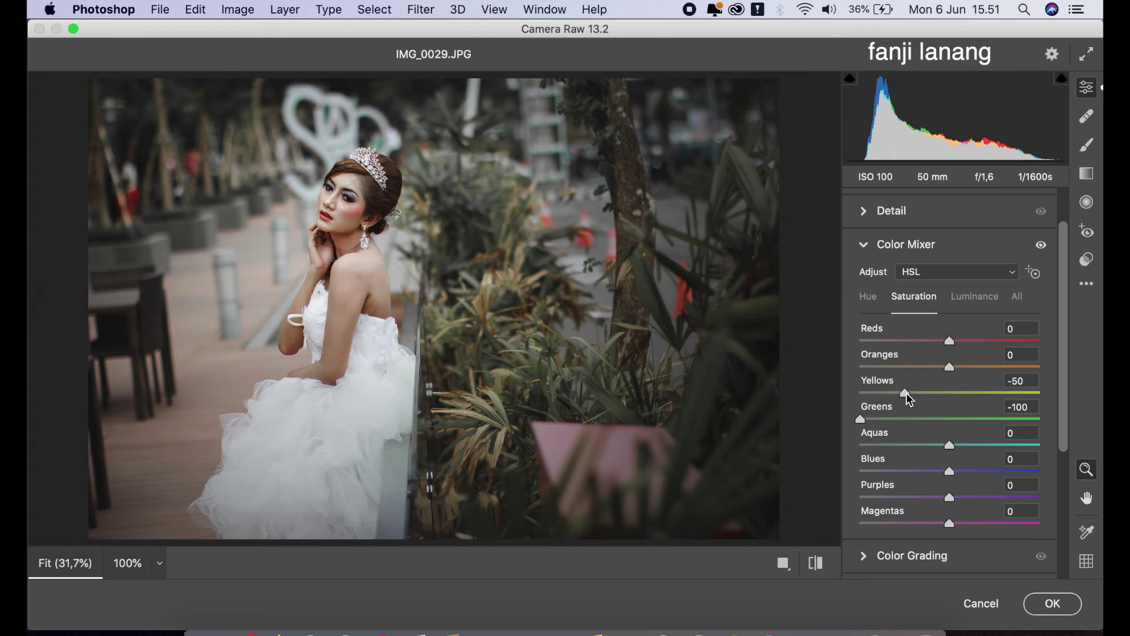
# - Shift the Color Mixer hue of Oranges to -5 and Yellows to -15
pyautogui.click(883, 300)
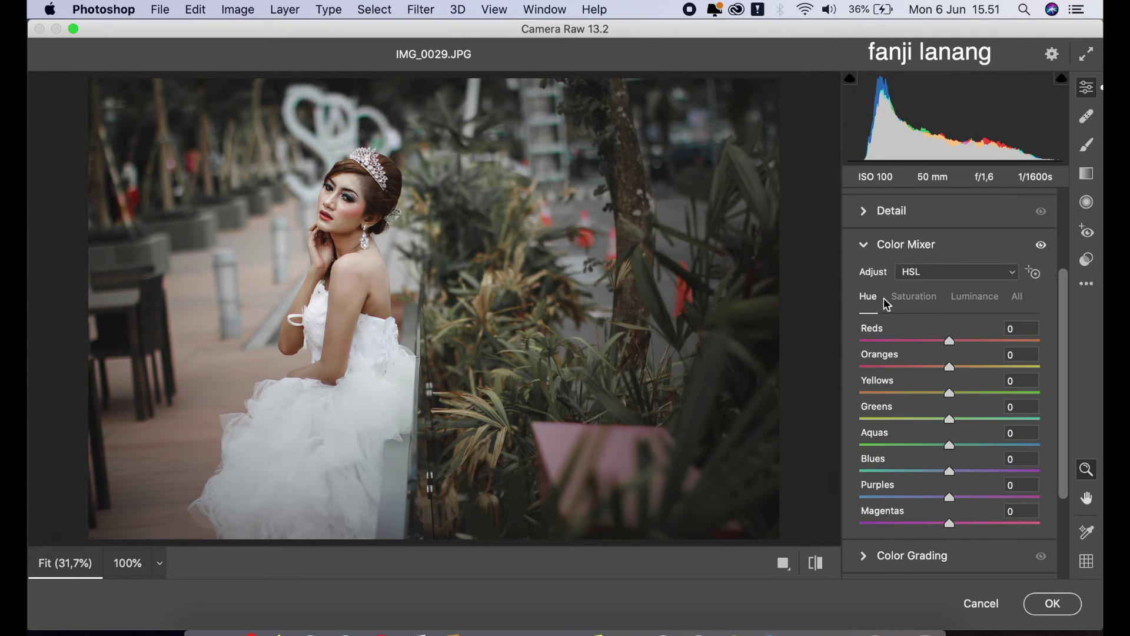
pyautogui.click(944, 367)
pyautogui.moveTo(946, 372); pyautogui.dragTo(940, 403)
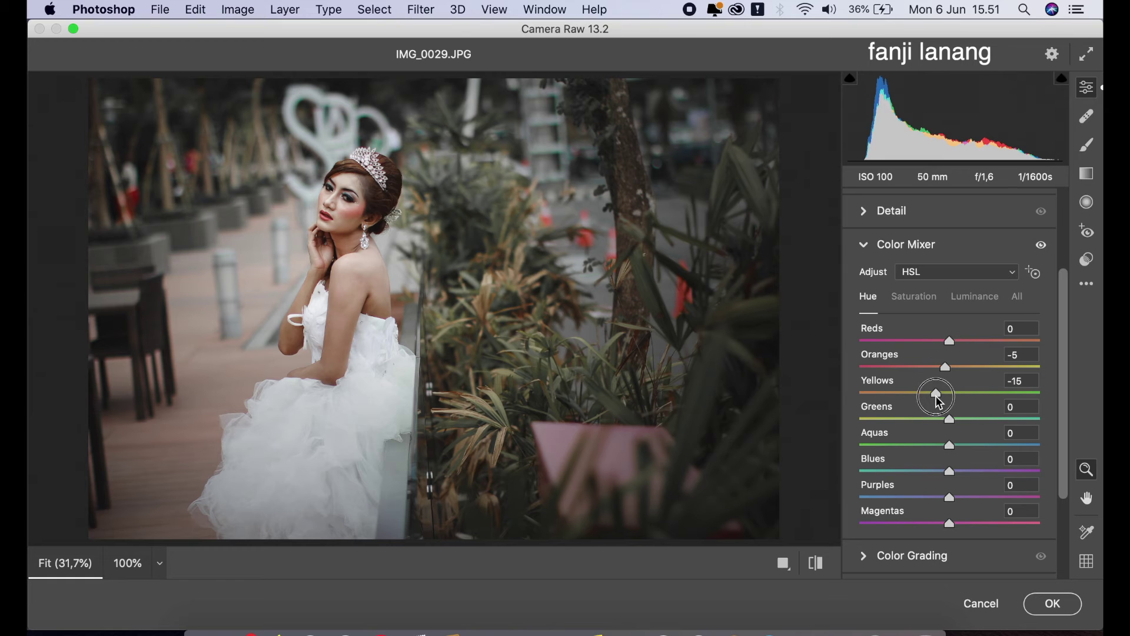
pyautogui.click(873, 250)
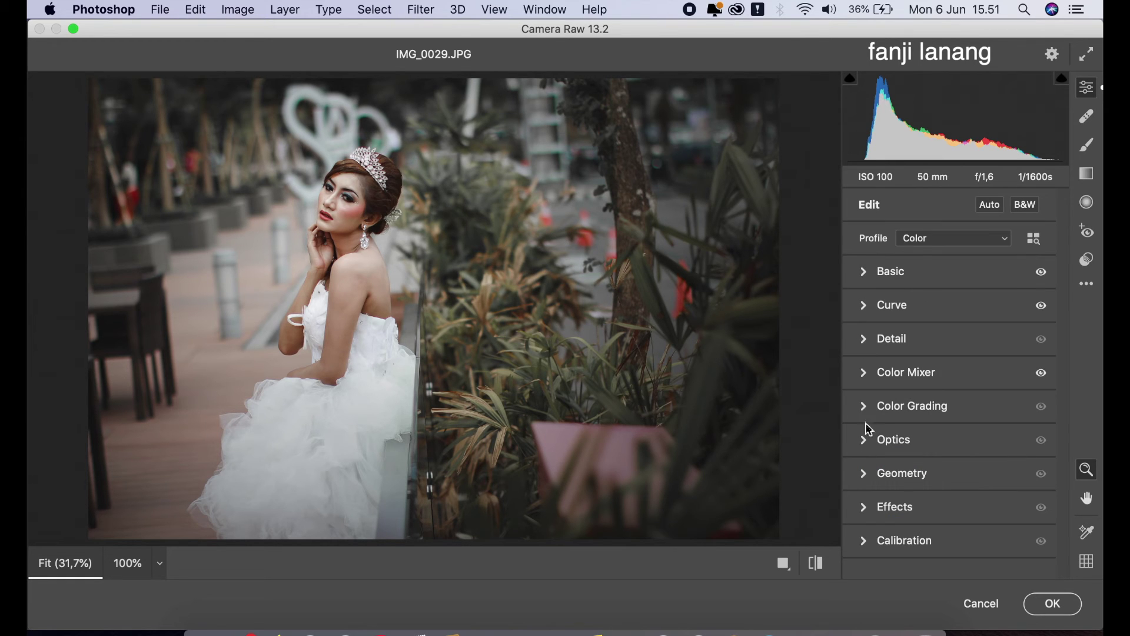
# - Tint the midtones in Color Grading with hue 200 and saturation 15
pyautogui.click(868, 410)
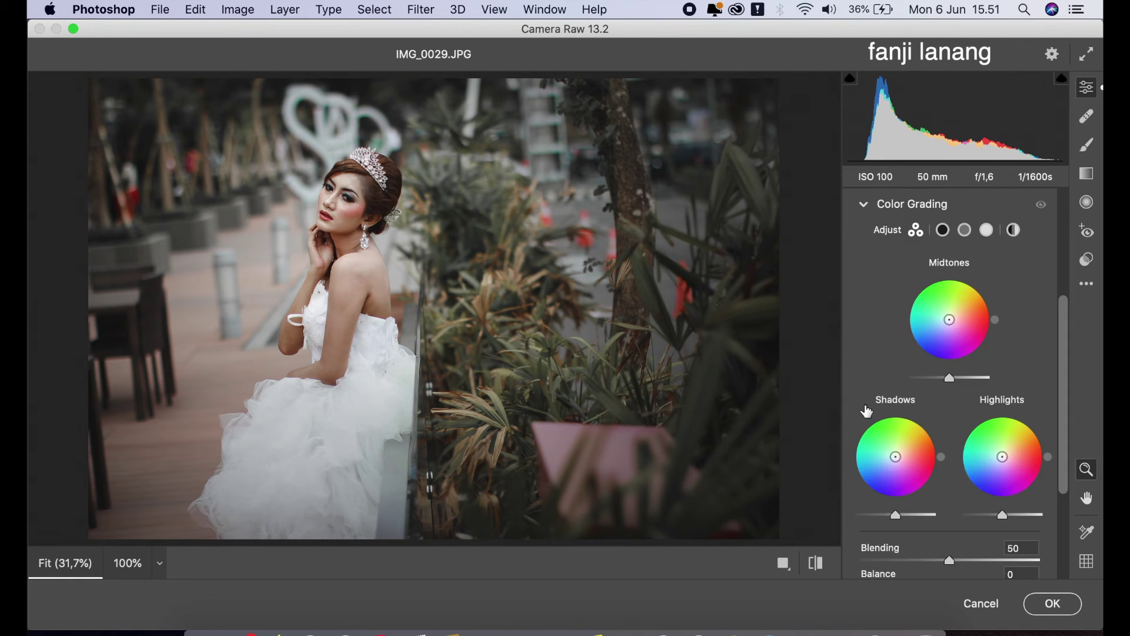
pyautogui.click(964, 229)
pyautogui.click(958, 465)
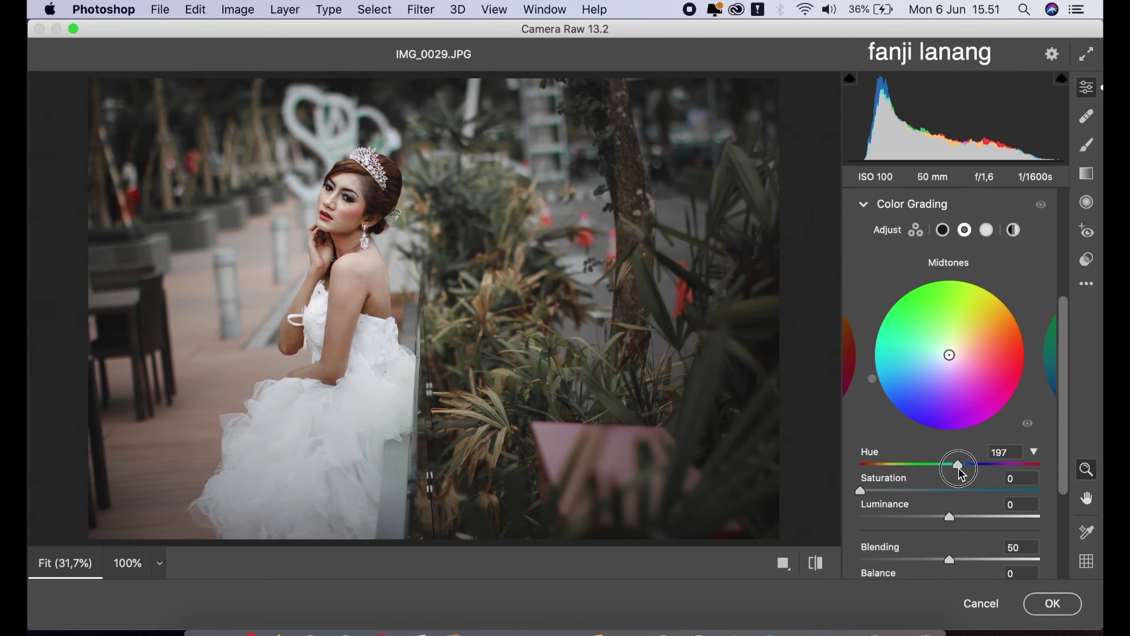
pyautogui.moveTo(961, 473); pyautogui.dragTo(963, 471)
pyautogui.moveTo(861, 491); pyautogui.dragTo(890, 499)
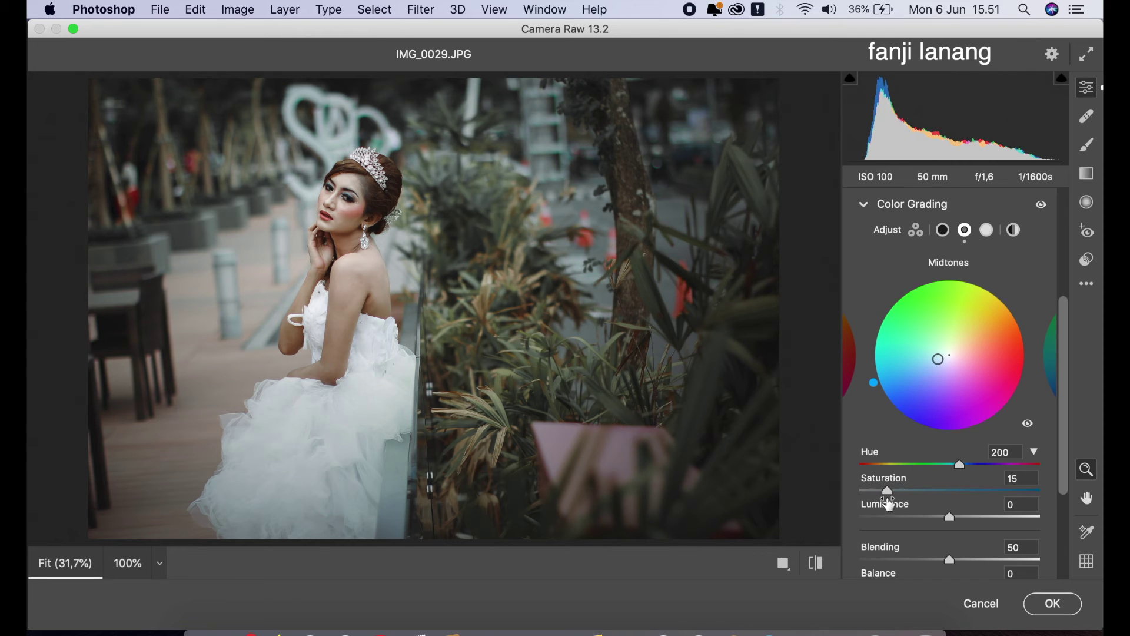
pyautogui.click(864, 206)
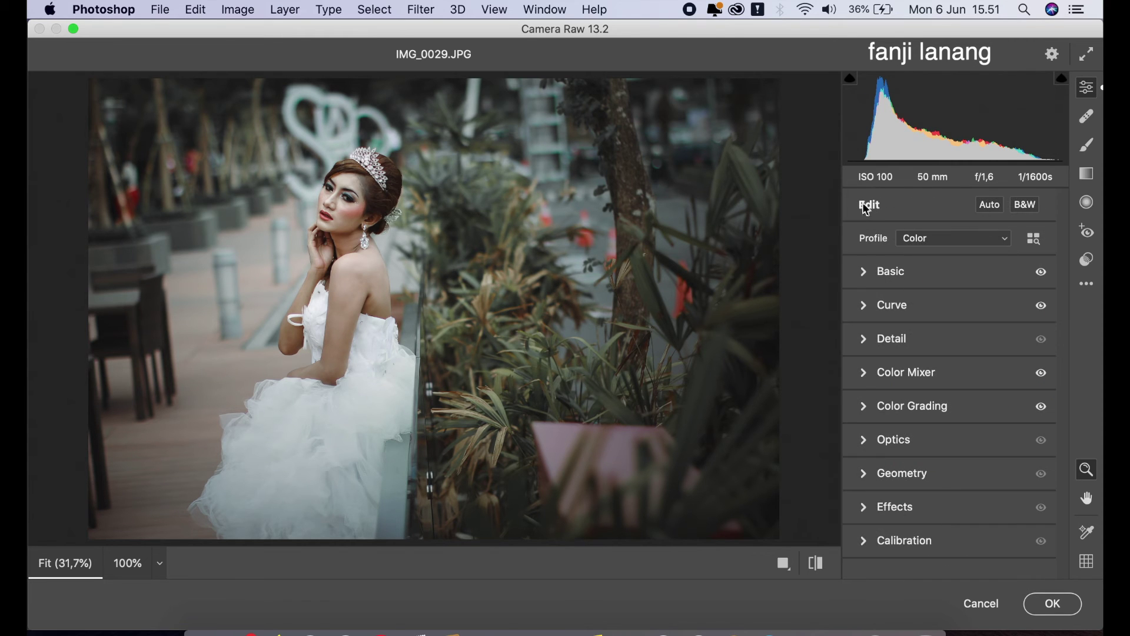
# - Set the Calibration hue of both the Red Primary and the Green Primary to +25
pyautogui.click(867, 542)
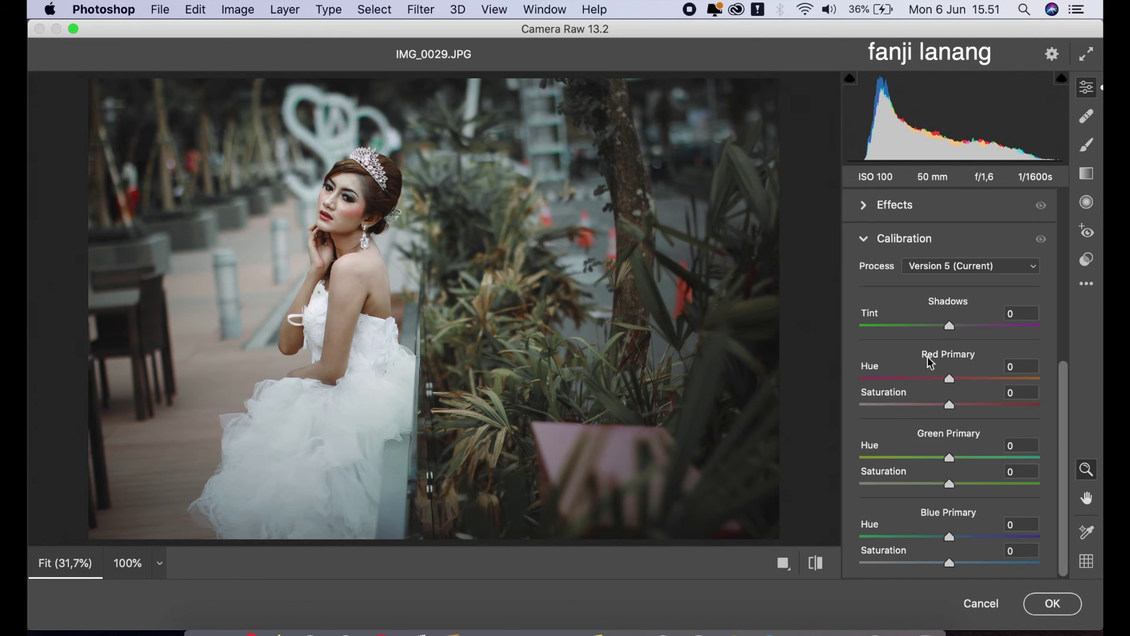
pyautogui.click(967, 381)
pyautogui.moveTo(967, 382); pyautogui.dragTo(975, 389)
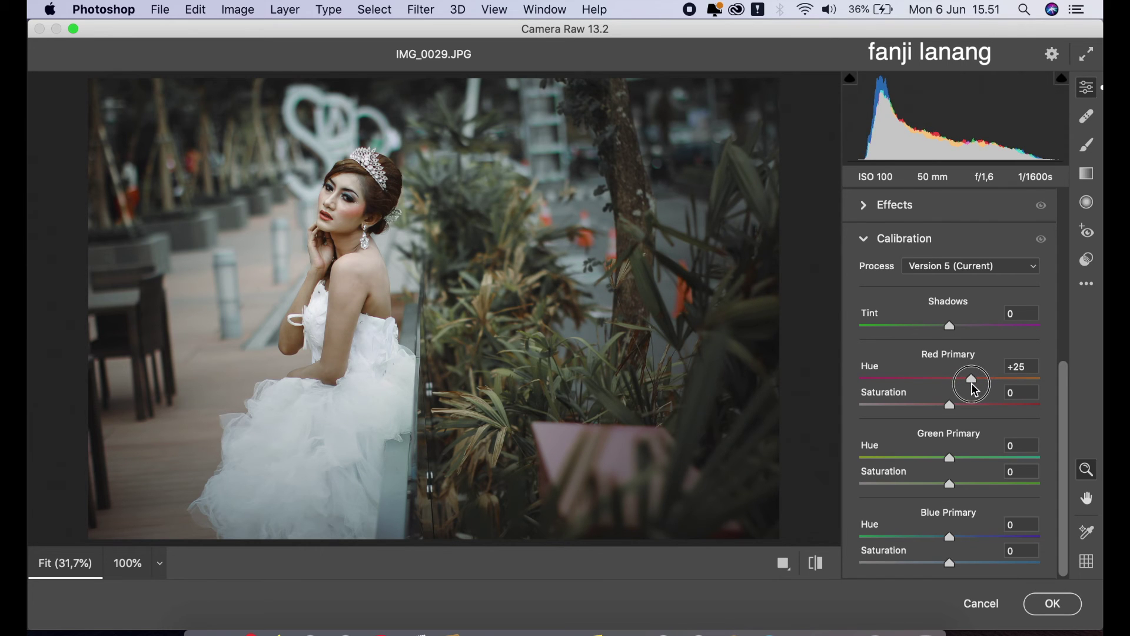
pyautogui.click(972, 458)
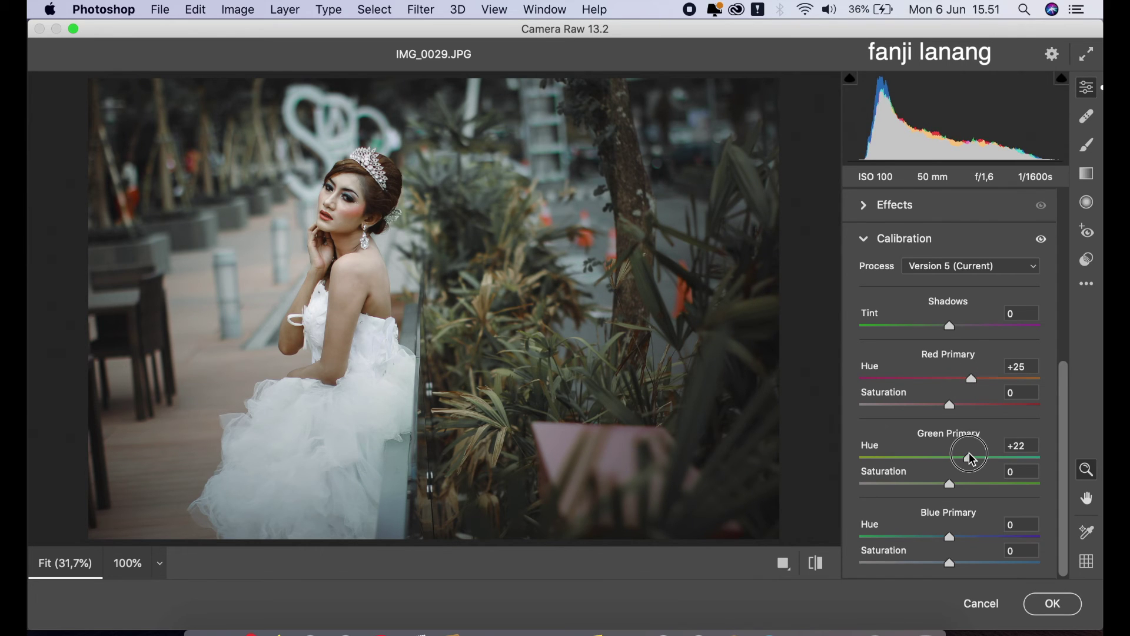
pyautogui.moveTo(972, 460); pyautogui.dragTo(972, 460)
# - Set the Calibration Blue Primary hue to -30 and raise the Red Primary hue to +30
pyautogui.click(937, 539)
pyautogui.moveTo(938, 545); pyautogui.dragTo(922, 548)
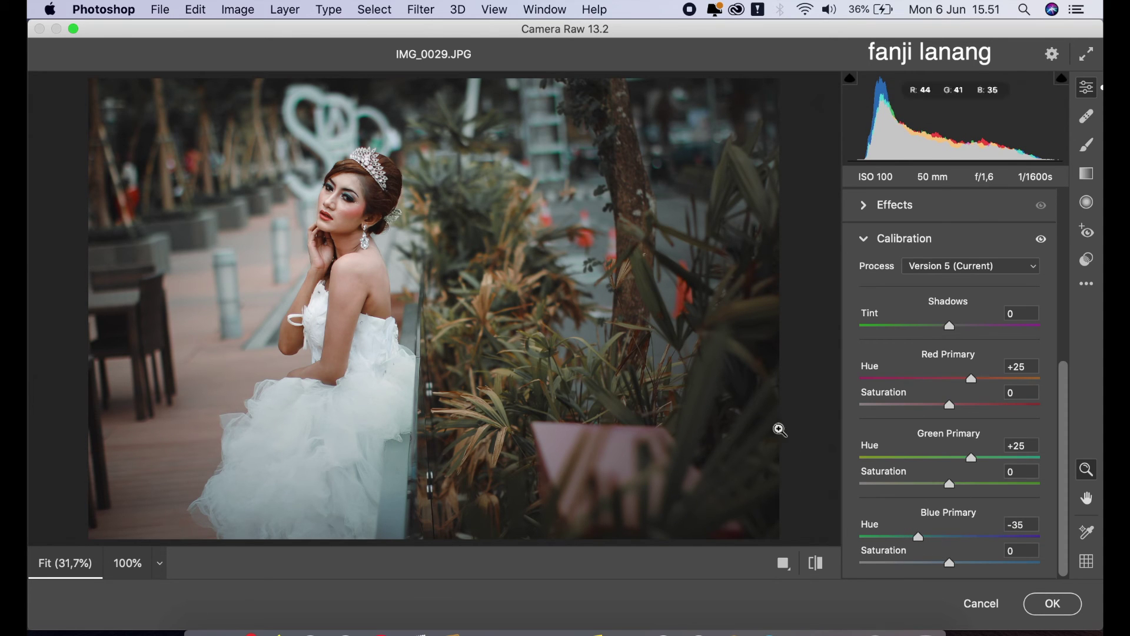
pyautogui.moveTo(920, 538); pyautogui.dragTo(922, 540)
pyautogui.moveTo(973, 378)
pyautogui.mouseDown()
pyautogui.moveTo(1040, 383)
pyautogui.moveTo(998, 398)
pyautogui.moveTo(979, 384)
pyautogui.mouseUp()
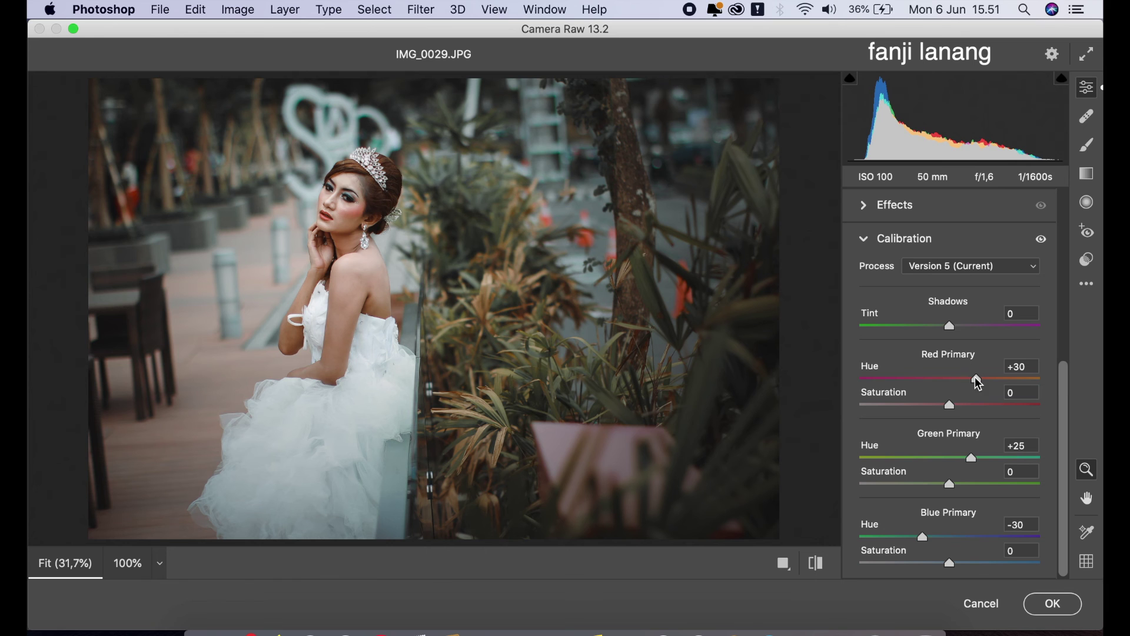
# - Compare the graded photo with its original state and apply the Camera Raw adjustments
pyautogui.click(815, 564)
pyautogui.click(815, 563)
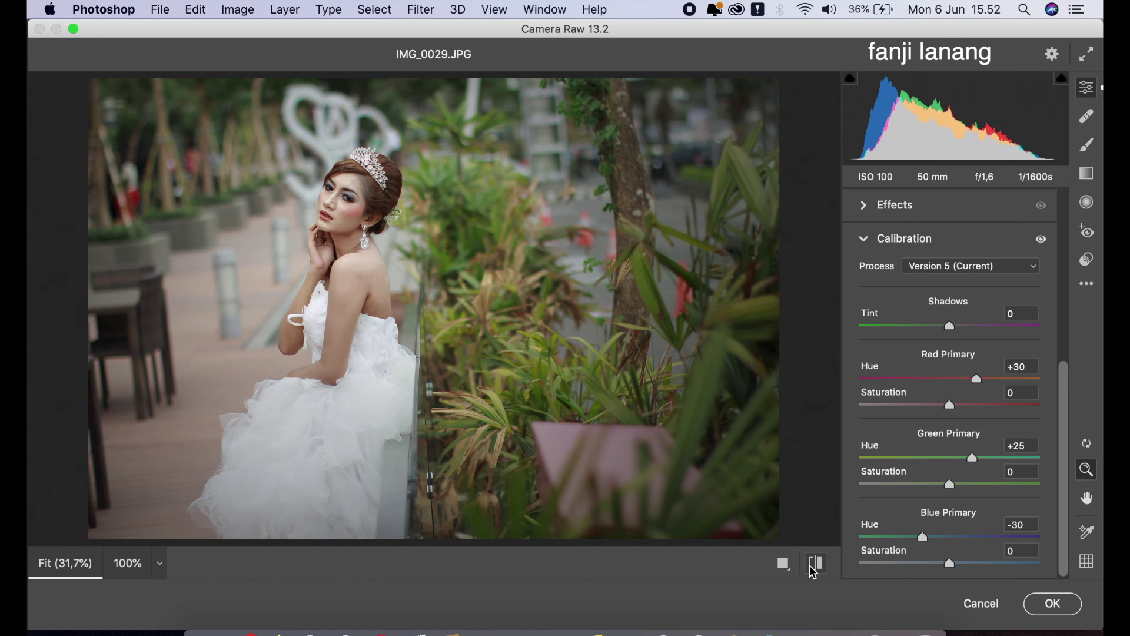
pyautogui.click(1052, 604)
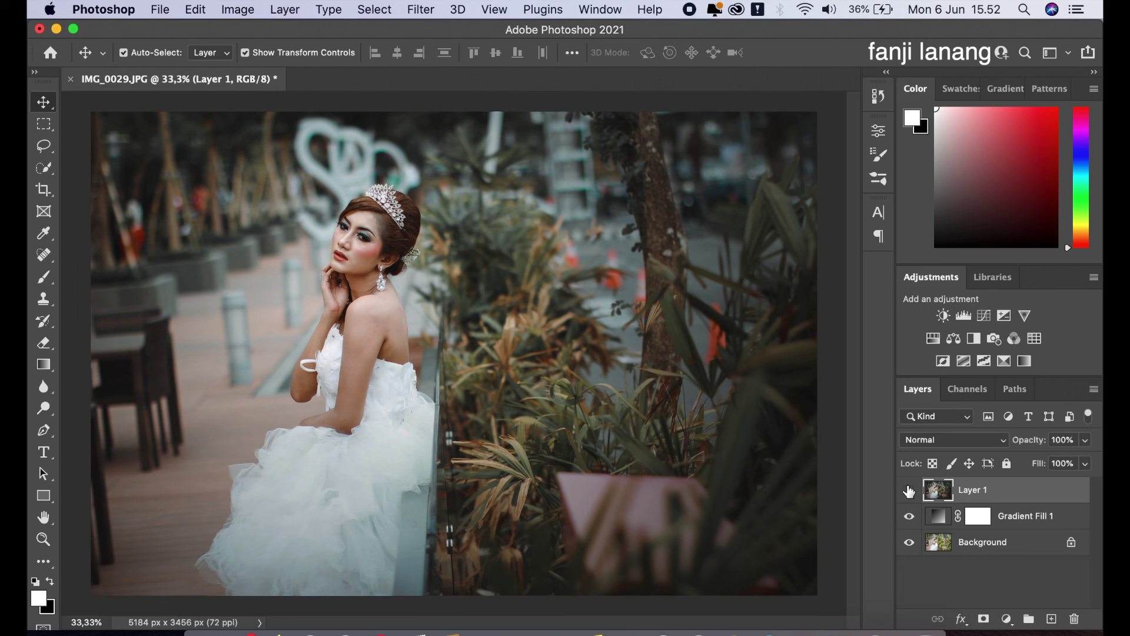
# - Toggle the visibility of Layer 1 to compare the photo with and without the color grade
pyautogui.click(908, 490)
pyautogui.click(908, 490)
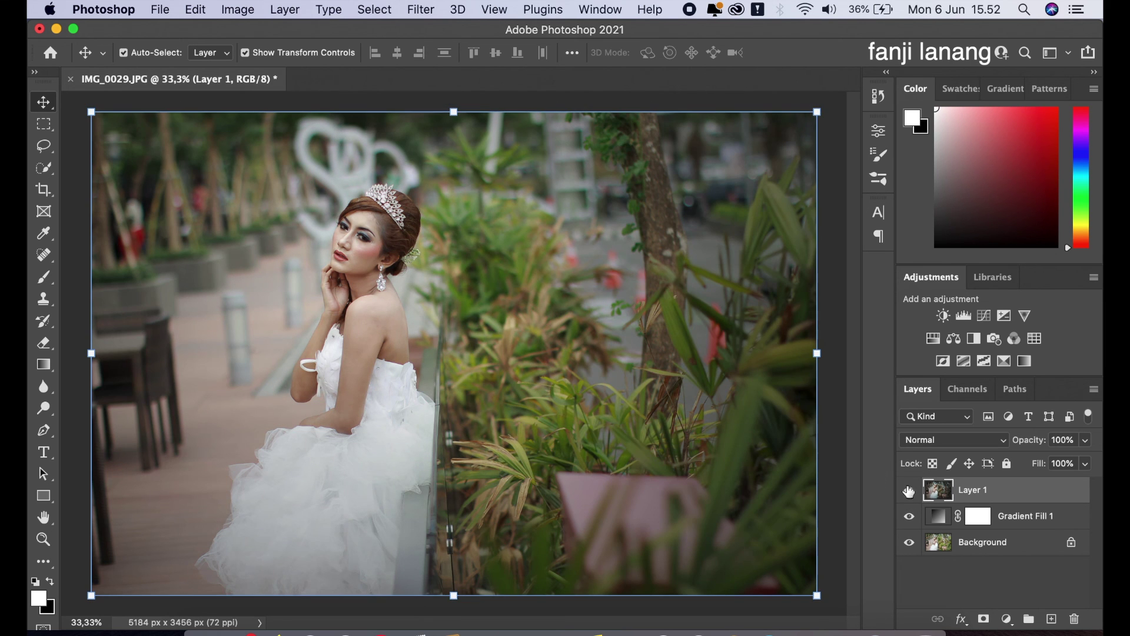
pyautogui.click(908, 490)
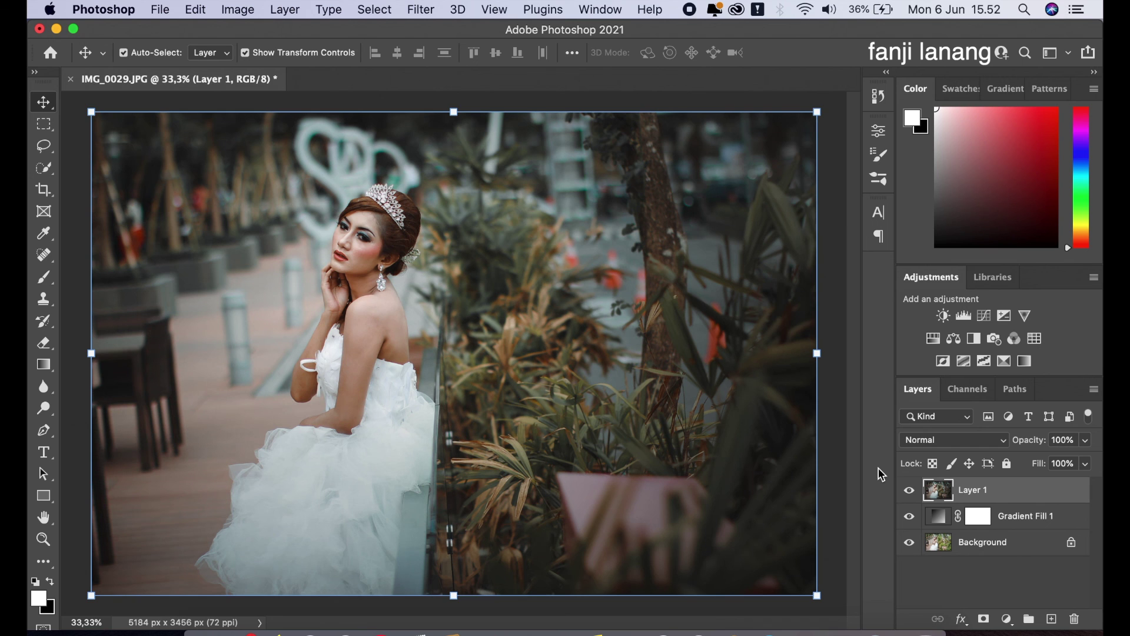
# - Stamp a white signature on a new layer in the photo's lower-right corner using the size 500 signature brush
pyautogui.click(1051, 618)
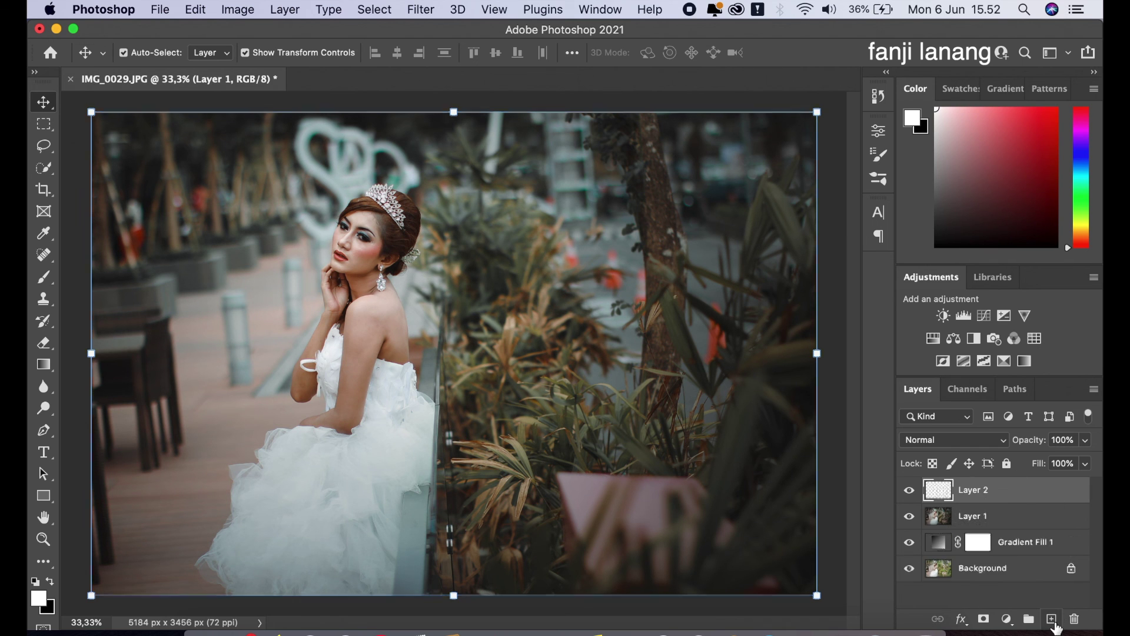
pyautogui.click(47, 280)
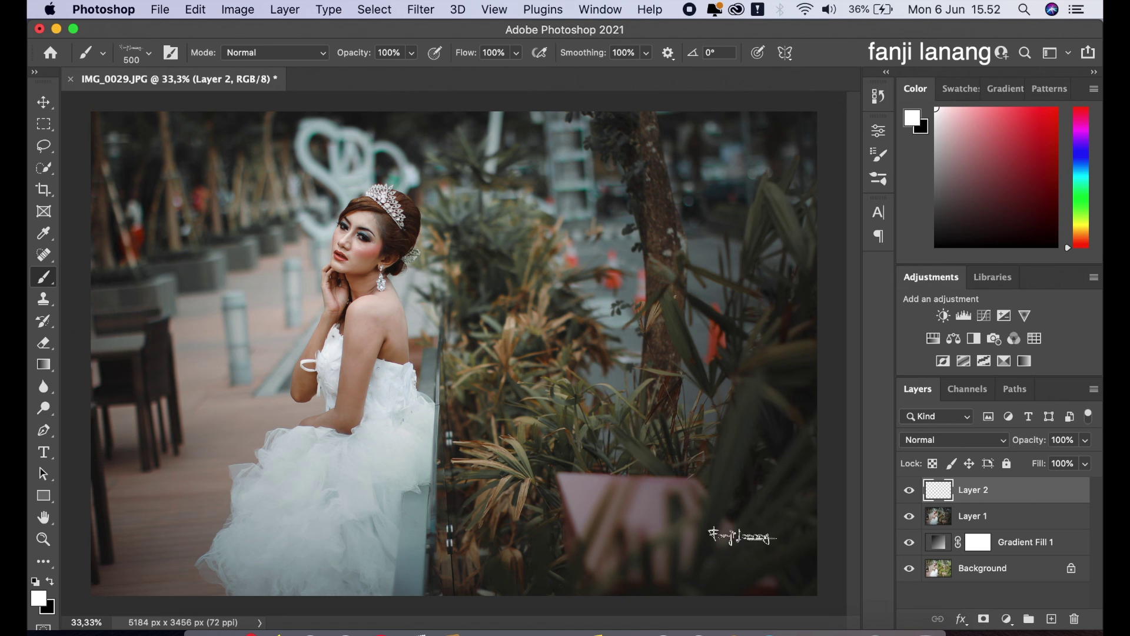
pyautogui.click(768, 577)
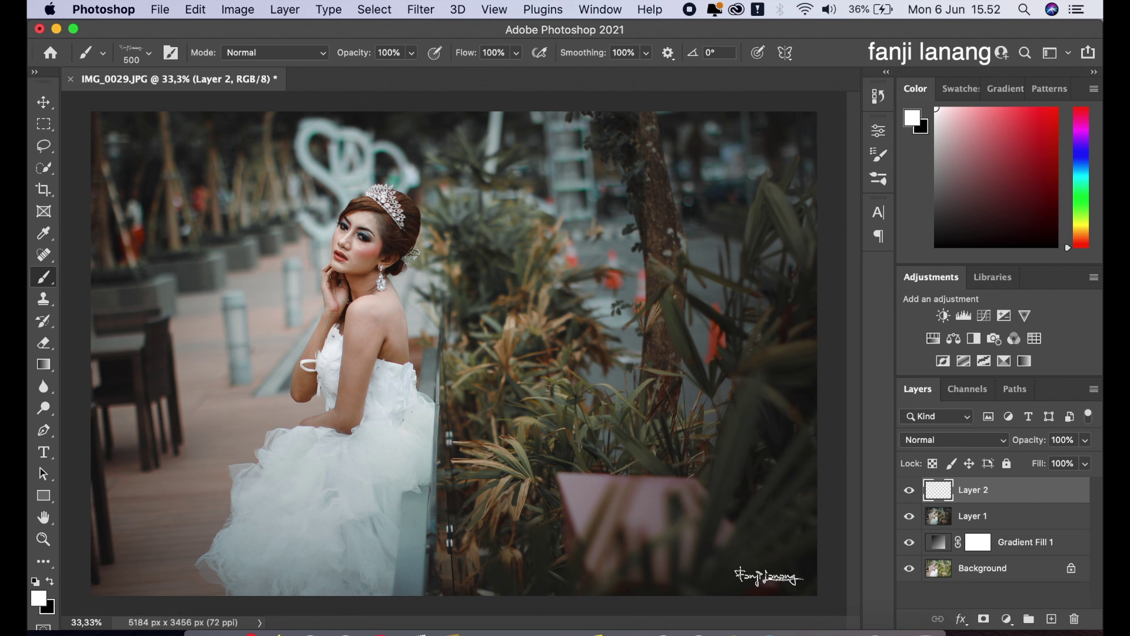